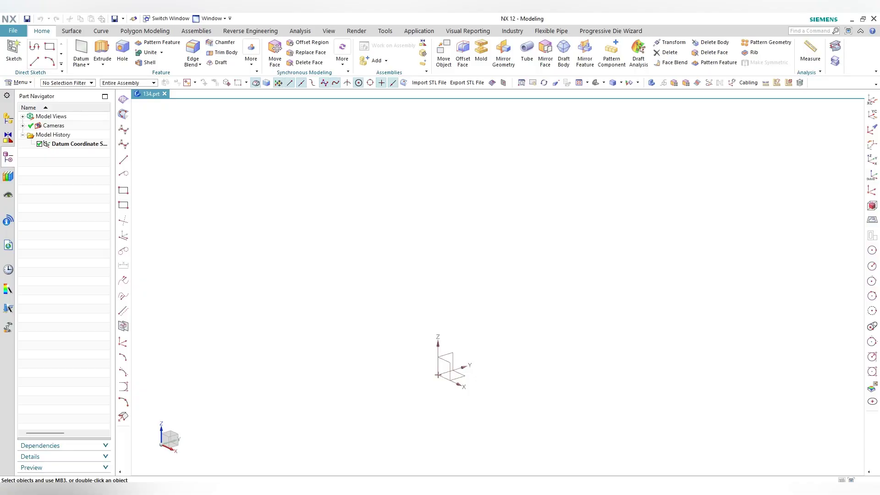
# Step: Create a new sketch on the datum coordinate system's XZ plane
pyautogui.click(13, 51)
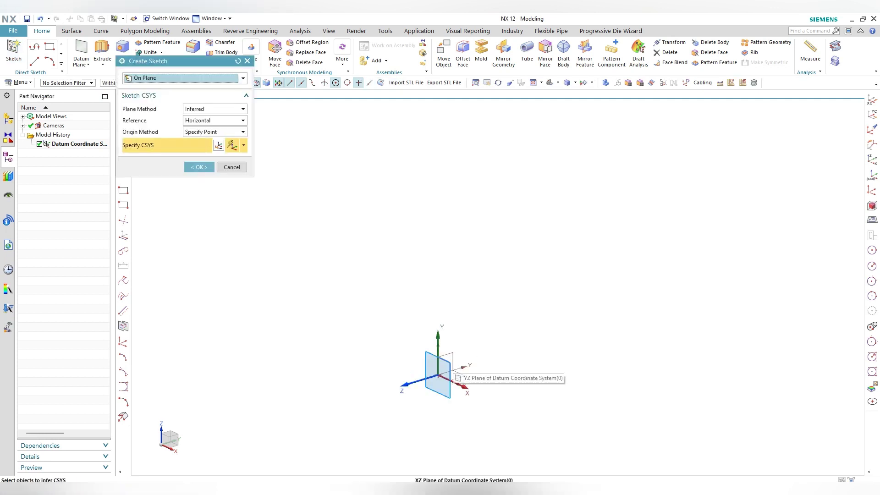
pyautogui.click(444, 369)
pyautogui.click(199, 166)
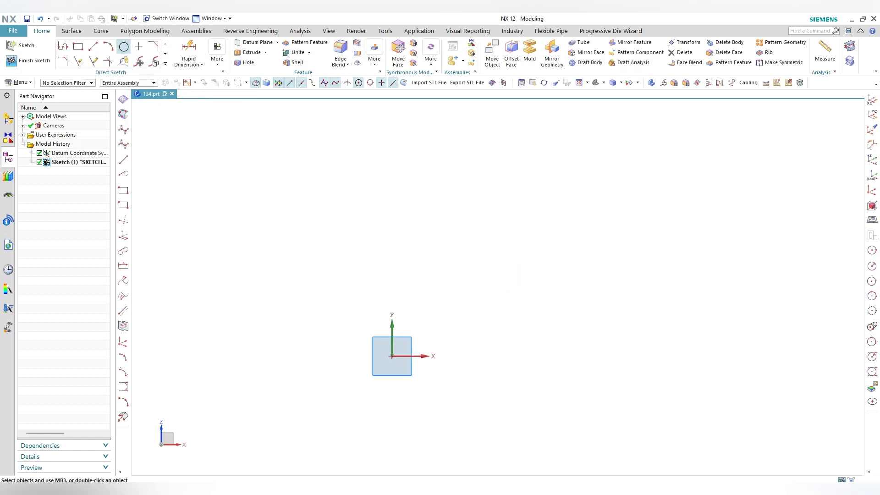
# Step: Draw two concentric circles centred on the sketch origin
pyautogui.click(123, 46)
pyautogui.click(392, 356)
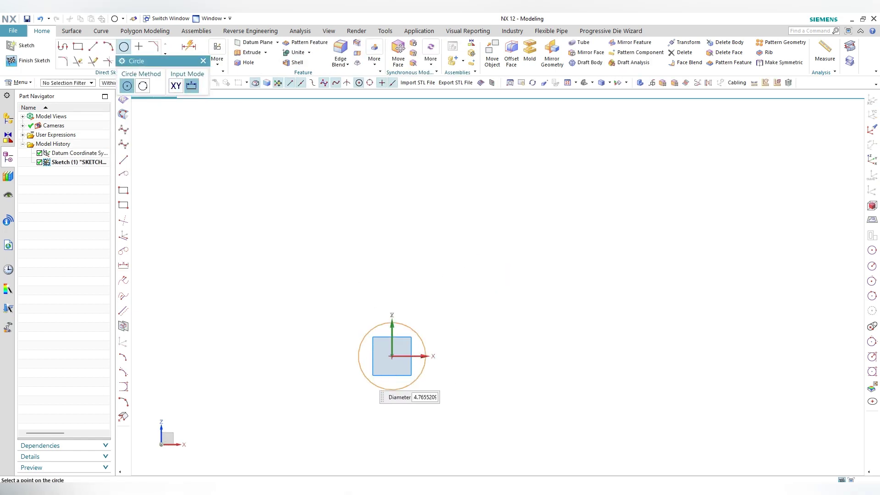
pyautogui.click(392, 317)
pyautogui.press('Escape')
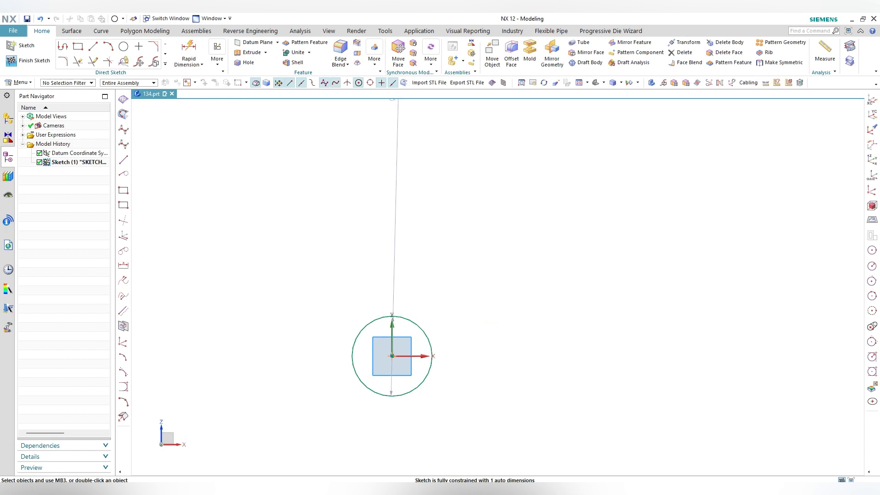
pyautogui.click(124, 46)
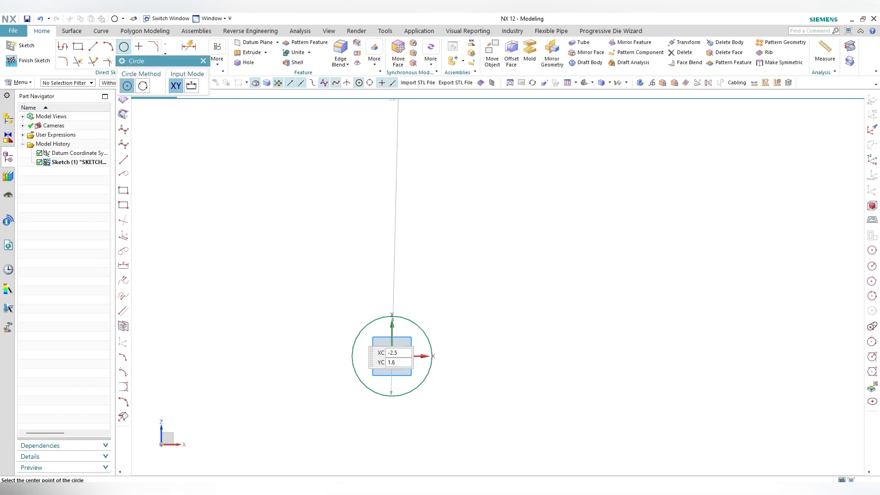
pyautogui.click(392, 356)
pyautogui.click(415, 369)
pyautogui.press('Escape')
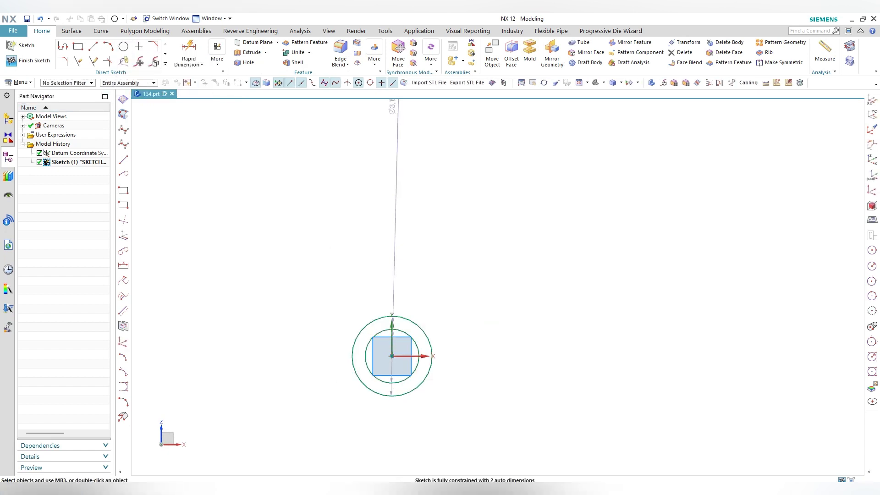
# Step: Set the outer circle diameter to 50 and the inner to 35
pyautogui.moveTo(392, 106); pyautogui.dragTo(343, 286)
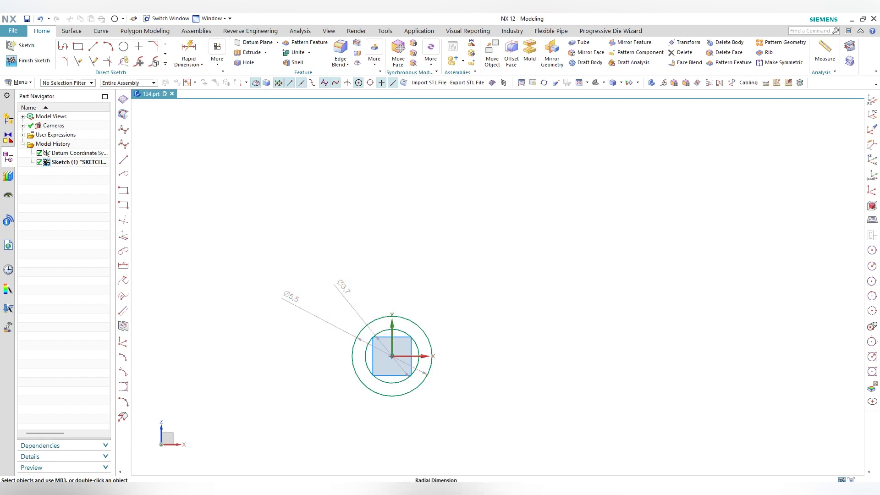
pyautogui.doubleClick(291, 297)
pyautogui.scroll(5, 328, 276)
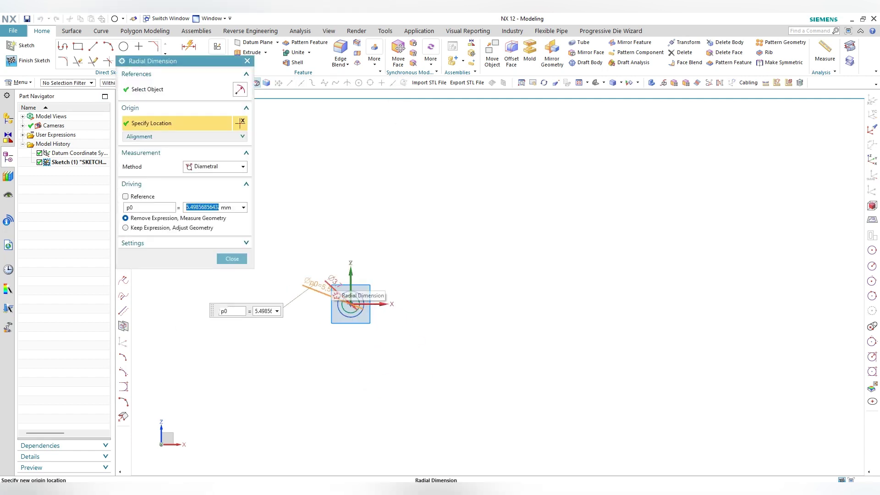
pyautogui.write('5')
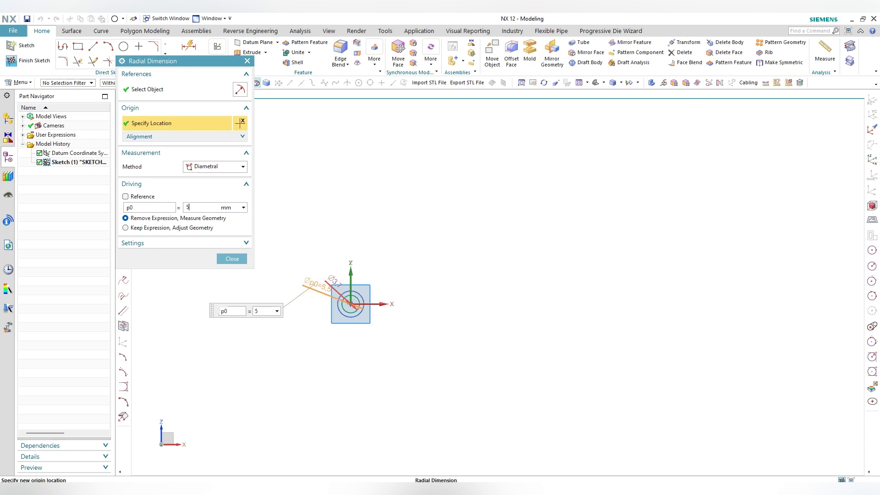
pyautogui.write('0')
pyautogui.press('Return')
pyautogui.click(231, 259)
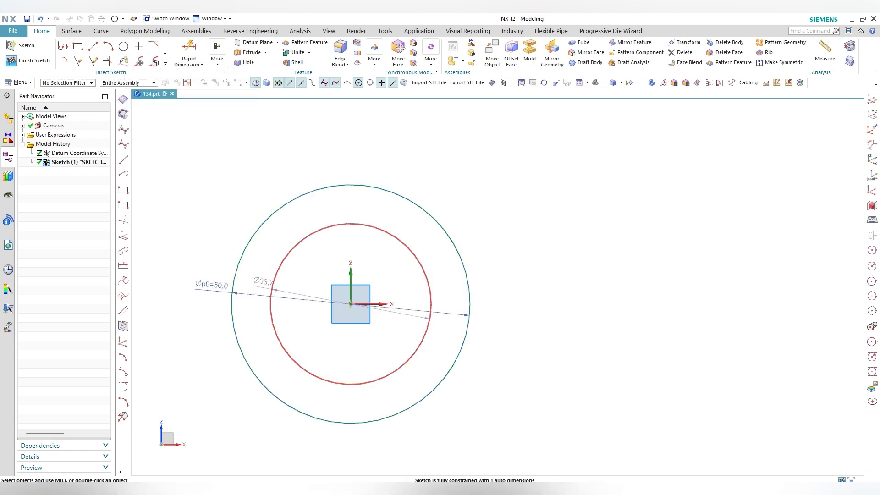
pyautogui.moveTo(263, 281); pyautogui.dragTo(231, 213)
pyautogui.doubleClick(231, 213)
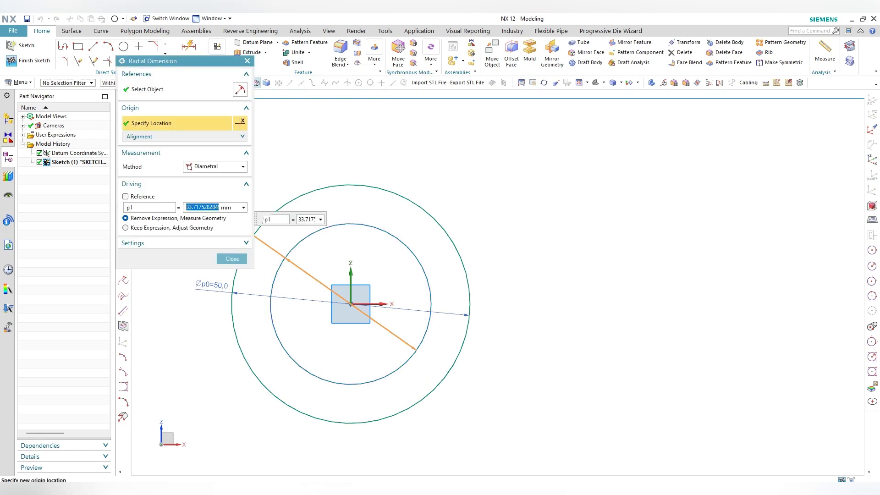
pyautogui.press('Return')
pyautogui.click(231, 259)
pyautogui.scroll(-3, 246, 262)
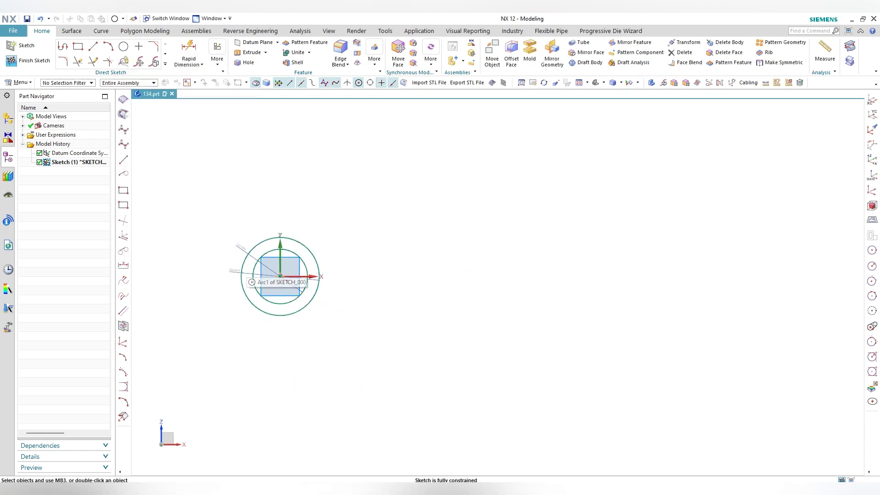
# Step: Draw a Ø250 circle at the origin and convert it to reference
pyautogui.click(123, 46)
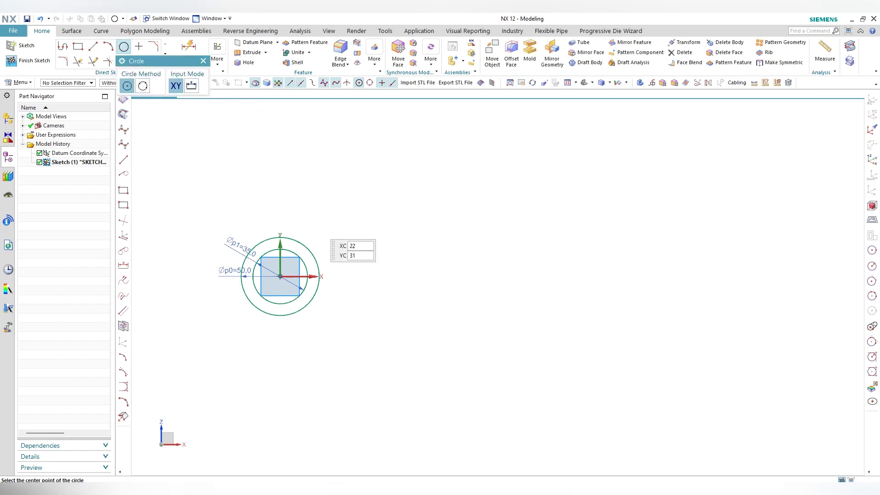
pyautogui.click(292, 290)
pyautogui.scroll(-2, 292, 290)
pyautogui.write('1')
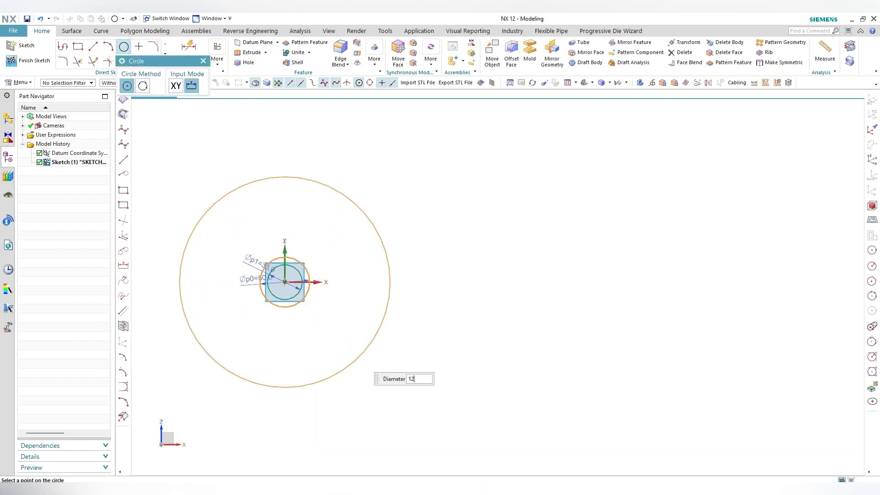
pyautogui.write('250')
pyautogui.press('Return')
pyautogui.press('Escape')
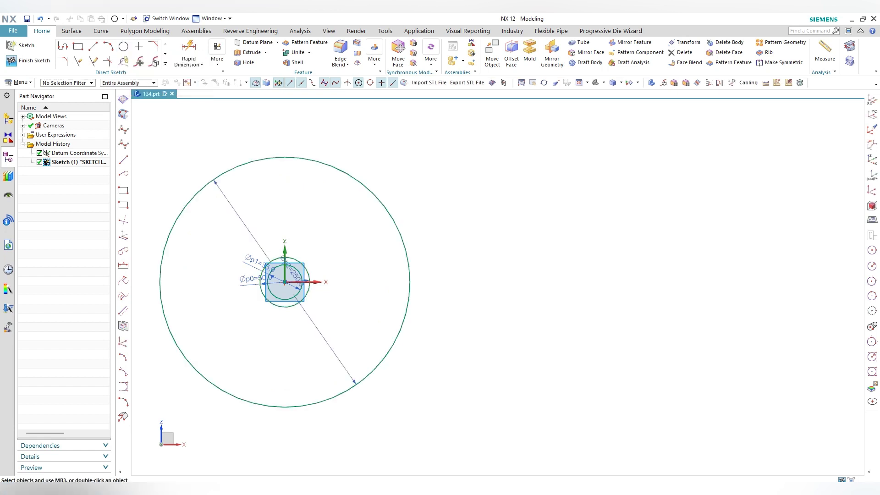
pyautogui.rightClick(409, 293)
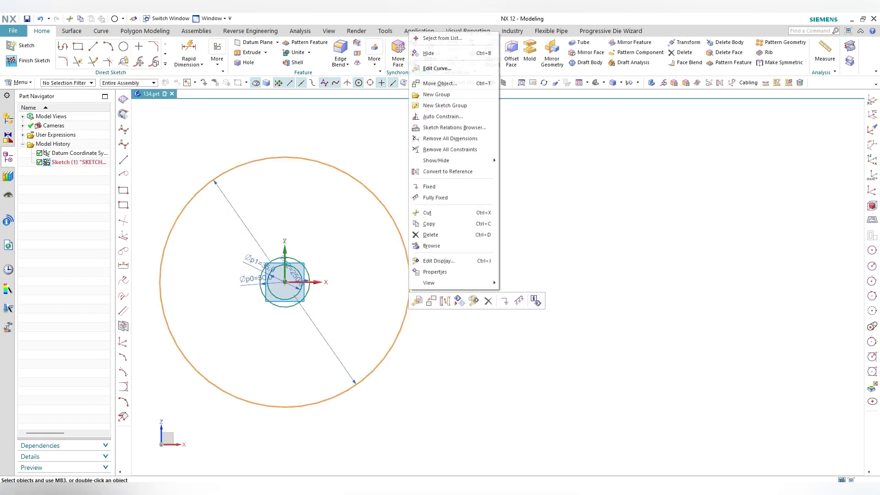
pyautogui.click(459, 301)
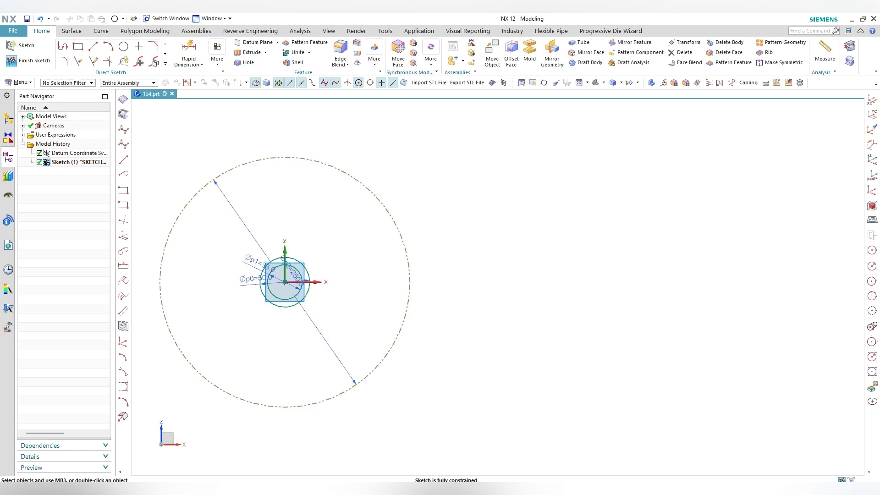
# Step: Offset the Ø250 reference circle by 10 symmetrically to both sides
pyautogui.click(165, 64)
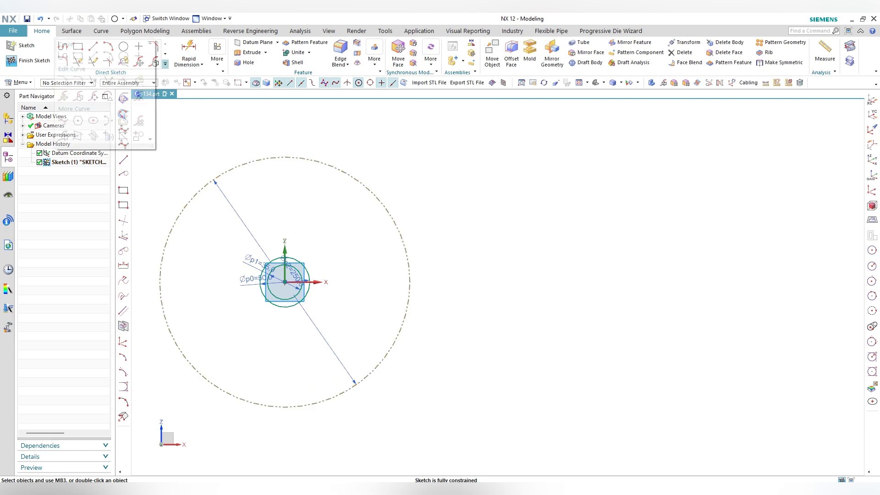
pyautogui.click(123, 120)
pyautogui.click(408, 249)
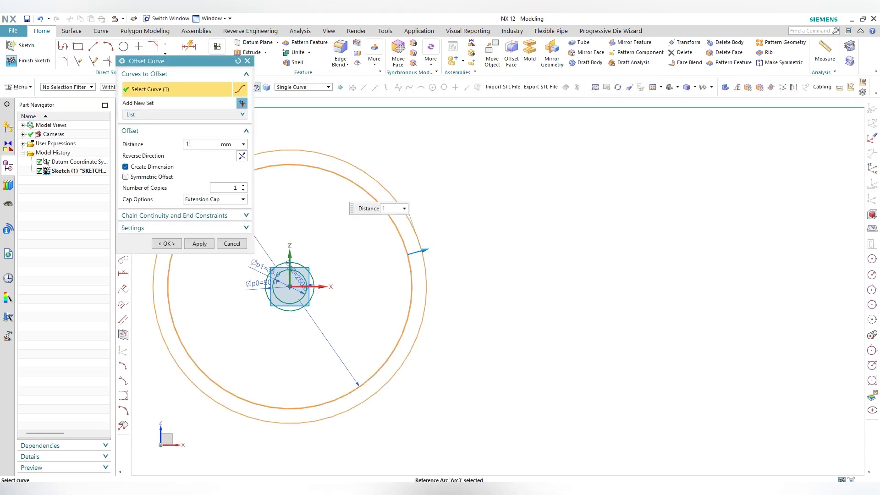
pyautogui.write('0')
pyautogui.press('Return')
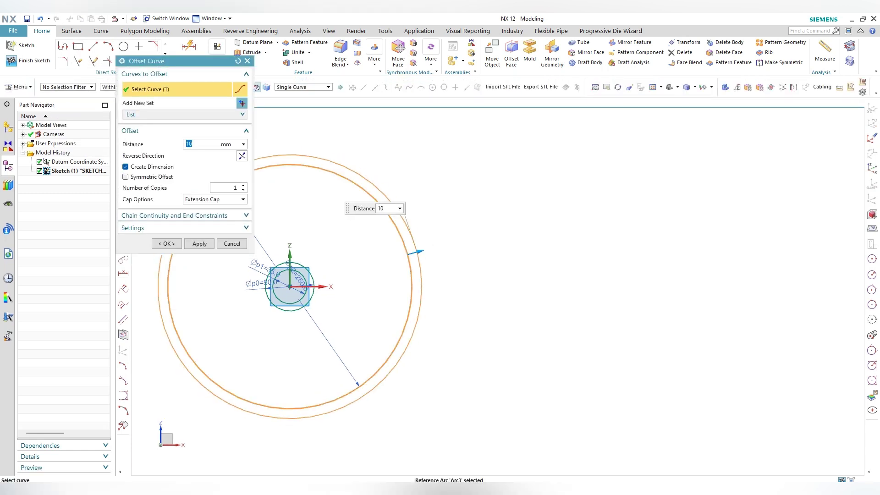
pyautogui.click(125, 177)
pyautogui.click(199, 243)
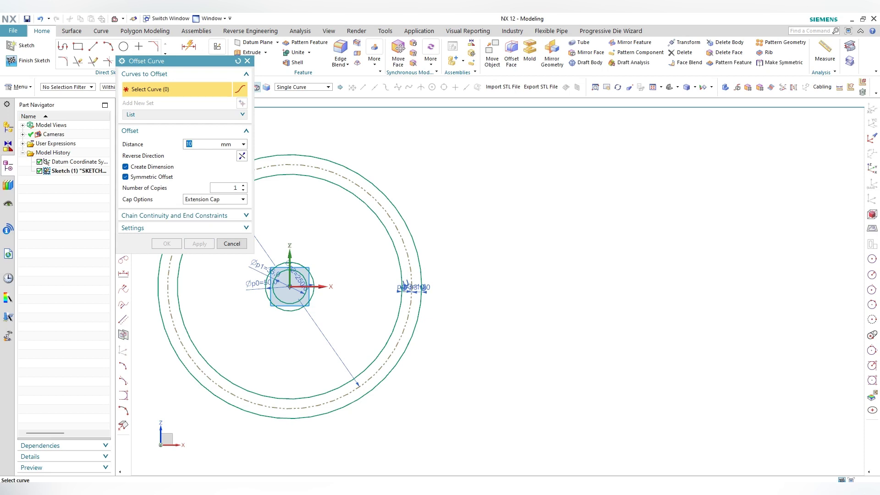
pyautogui.press('Escape')
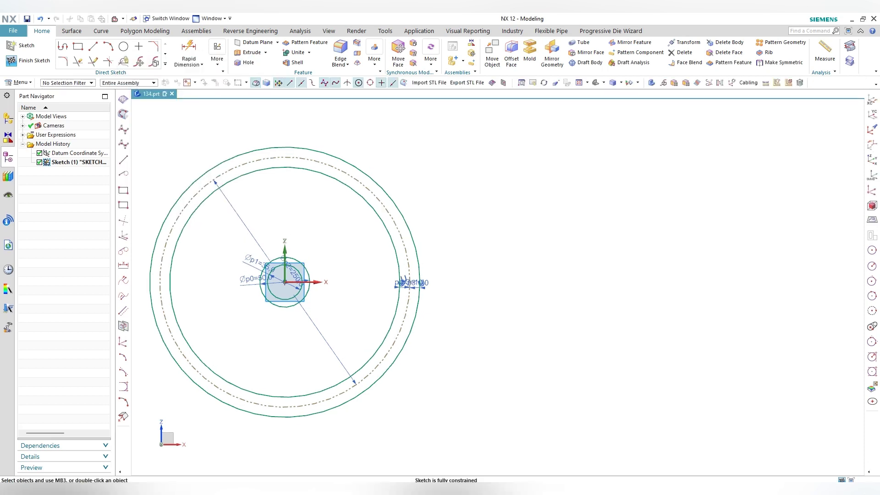
# Step: Draw three lines from the centre: 155 upper right, 190 horizontal, 210 lower right
pyautogui.click(93, 46)
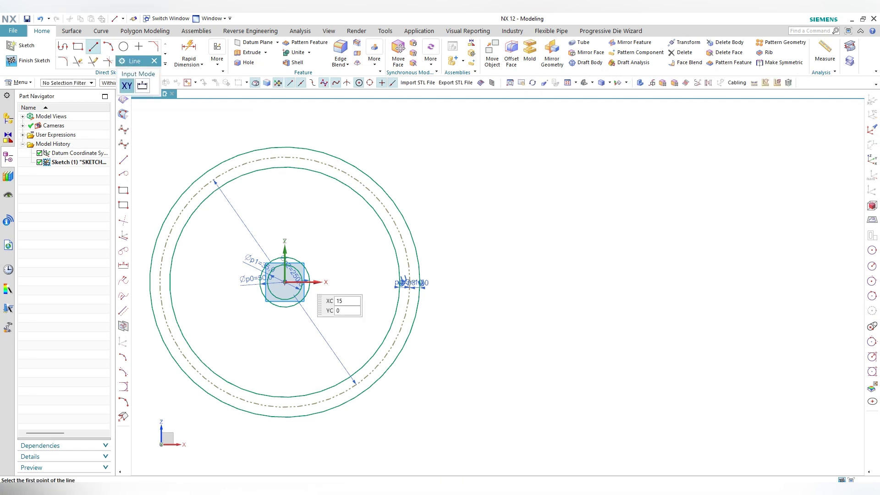
pyautogui.click(285, 282)
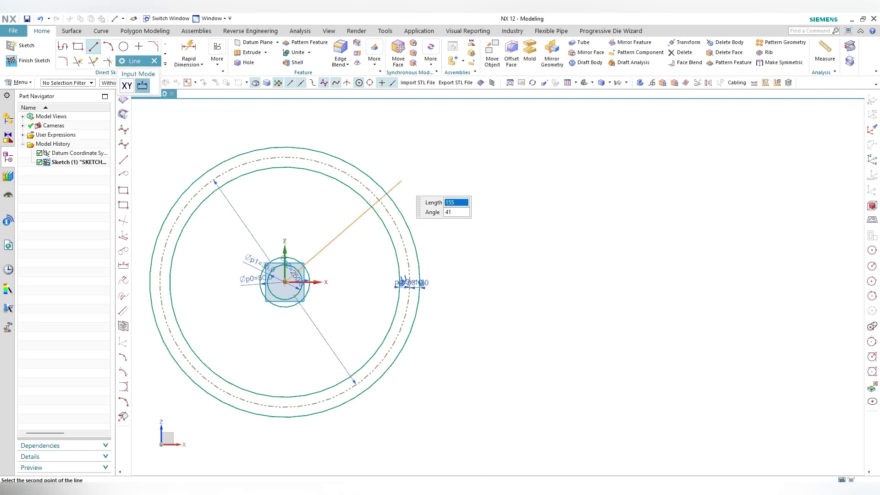
pyautogui.click(402, 180)
pyautogui.click(285, 282)
pyautogui.write('190')
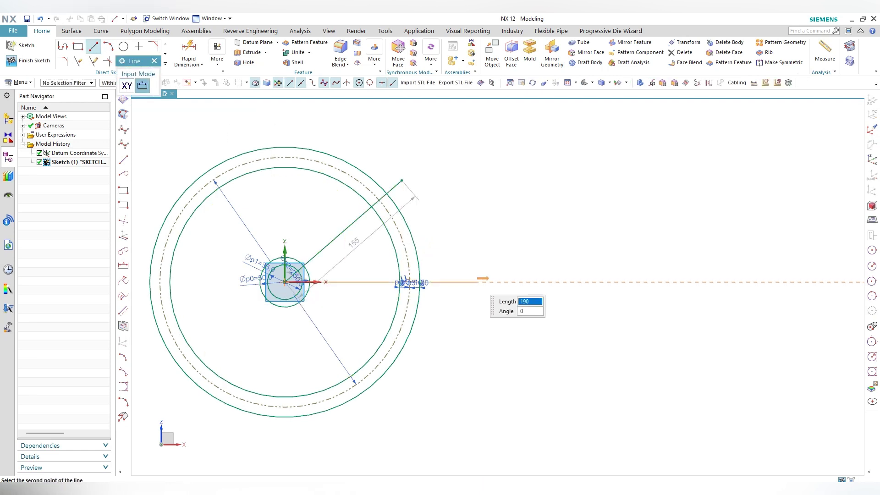
pyautogui.press('Return')
pyautogui.click(285, 281)
pyautogui.click(443, 419)
pyautogui.press('Escape')
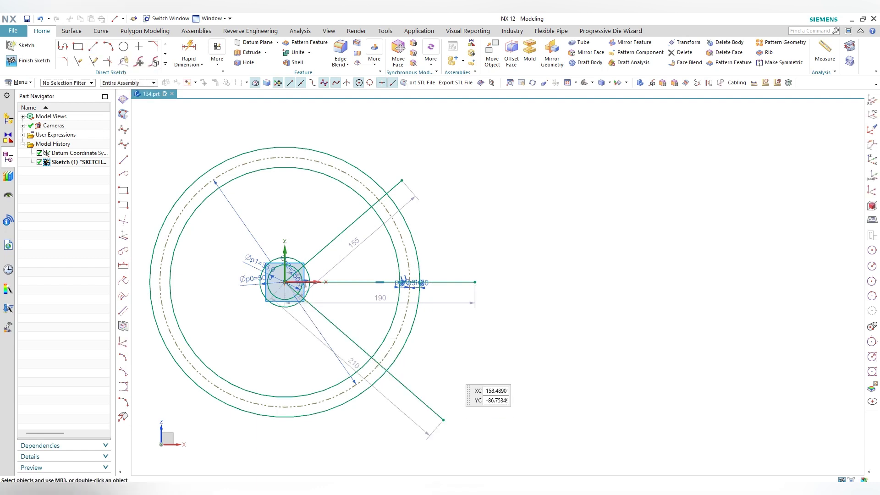
# Step: Convert the horizontal 190 line to reference and hide the sketch dimensions
pyautogui.rightClick(445, 282)
pyautogui.click(479, 337)
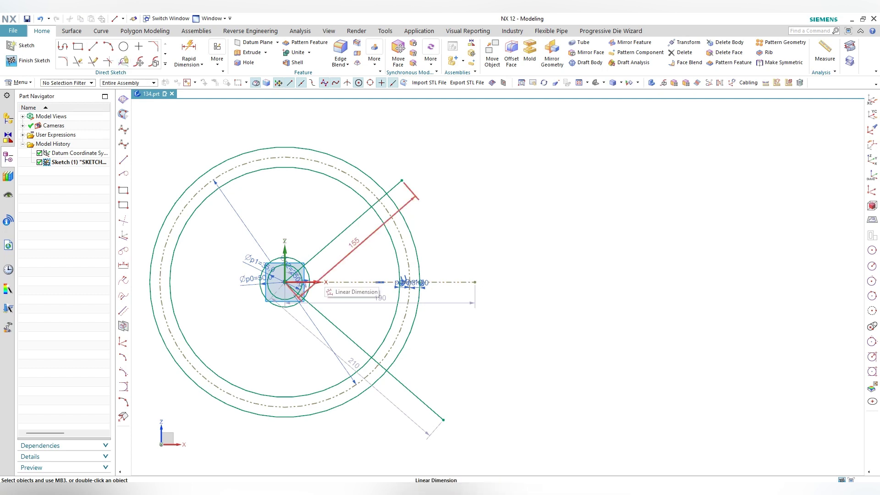
pyautogui.hotkey('ctrl', 'w')
# Step: Hide all dimensions and angle the upper line at 45° from horizontal
pyautogui.click(250, 148)
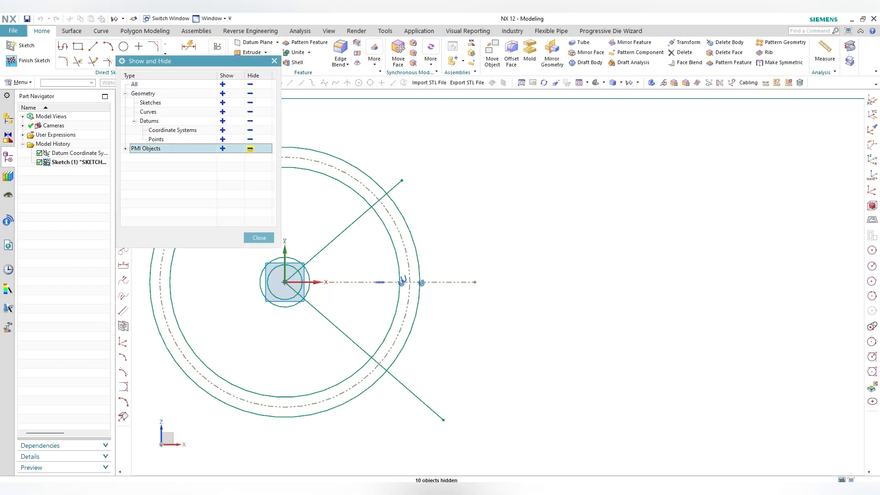
pyautogui.click(259, 237)
pyautogui.click(189, 64)
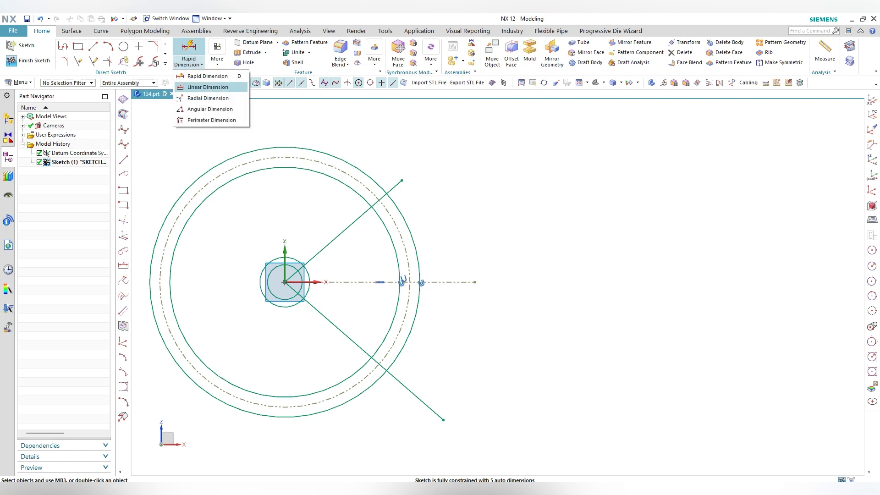
pyautogui.click(209, 109)
pyautogui.click(343, 231)
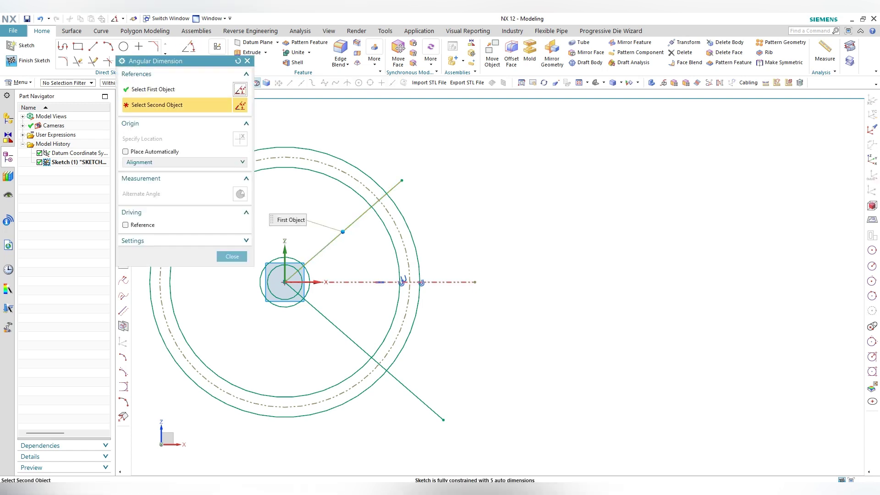
pyautogui.click(349, 282)
pyautogui.click(437, 227)
pyautogui.write('45')
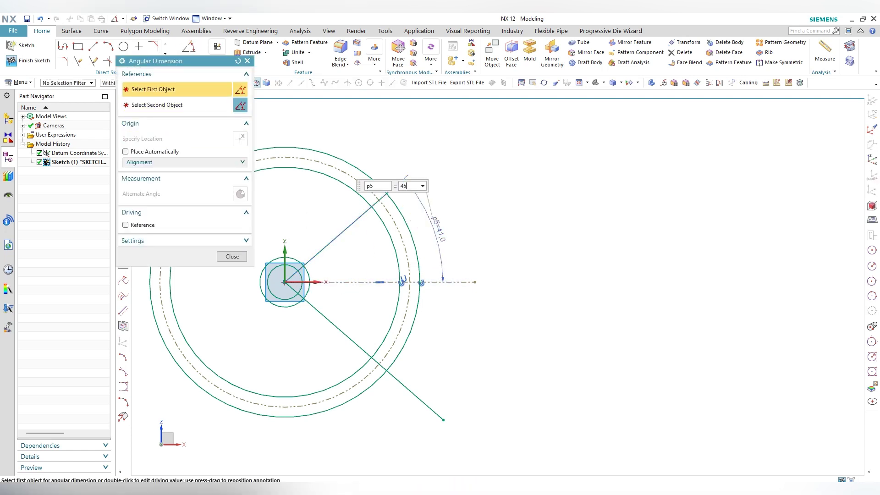
pyautogui.press('Return')
pyautogui.press('Escape')
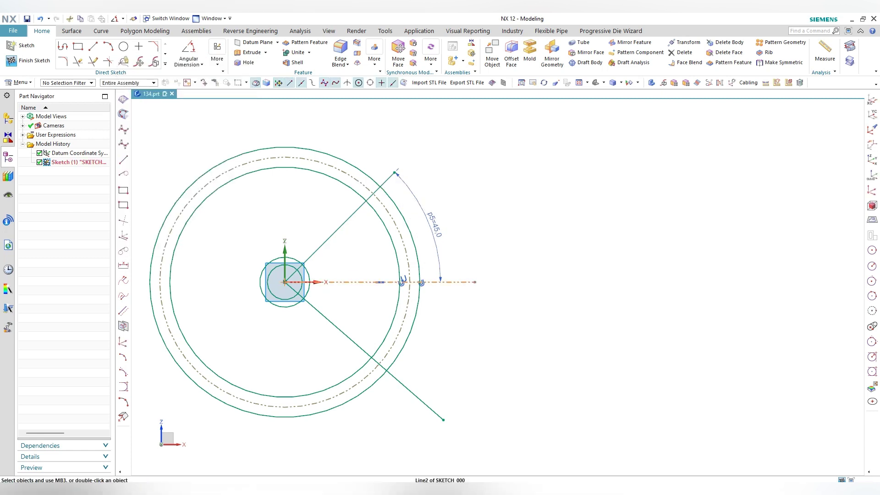
# Step: Angle the lower line at 15° from the horizontal axis
pyautogui.click(348, 337)
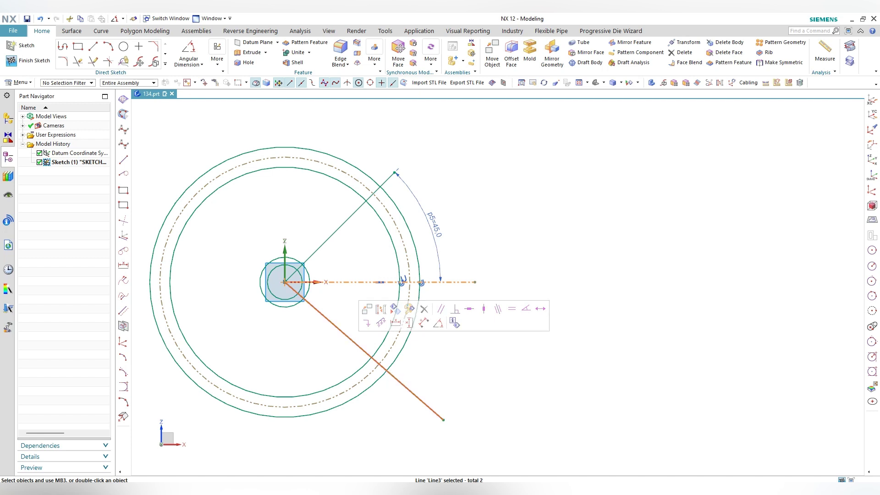
pyautogui.click(188, 49)
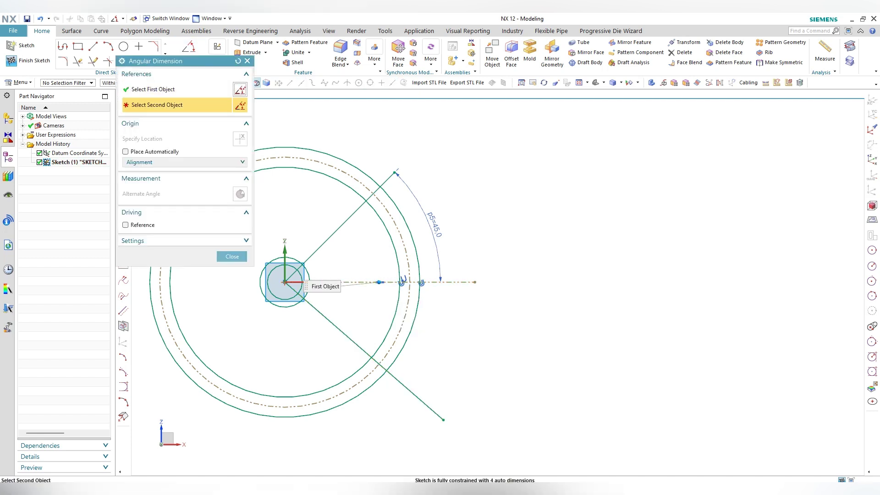
pyautogui.click(367, 353)
pyautogui.click(412, 378)
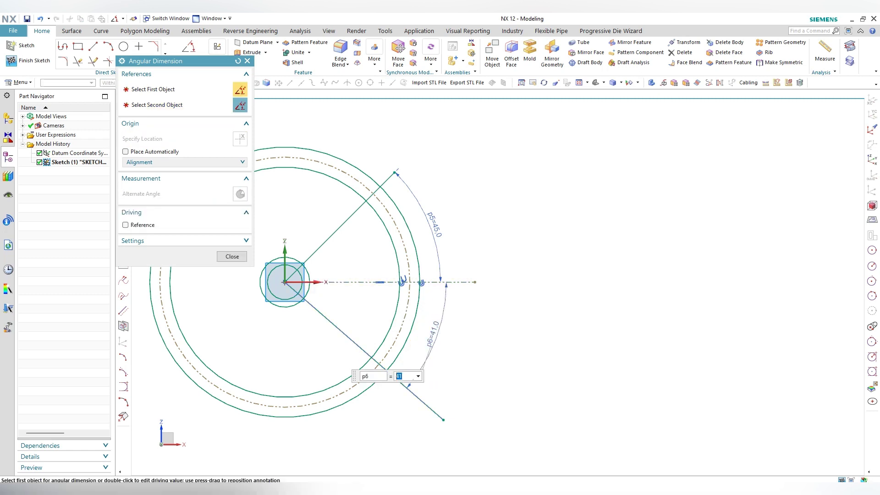
pyautogui.write('15')
pyautogui.press('Return')
pyautogui.press('Escape')
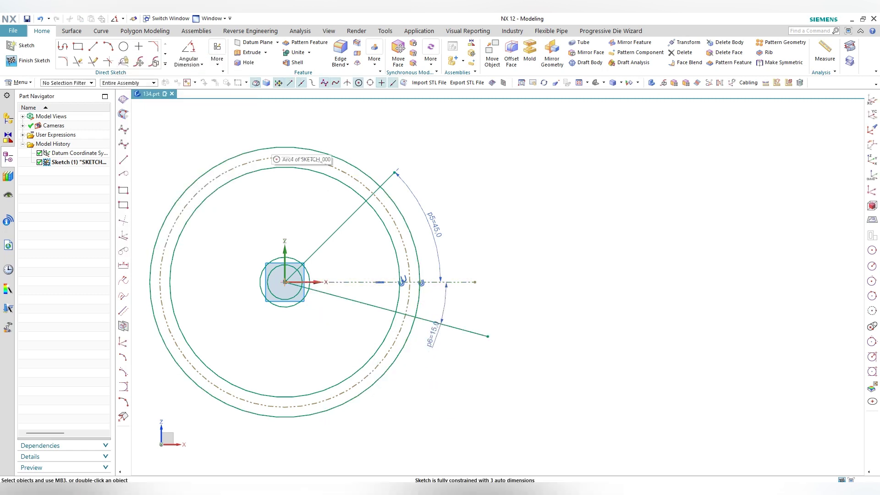
pyautogui.press('o')
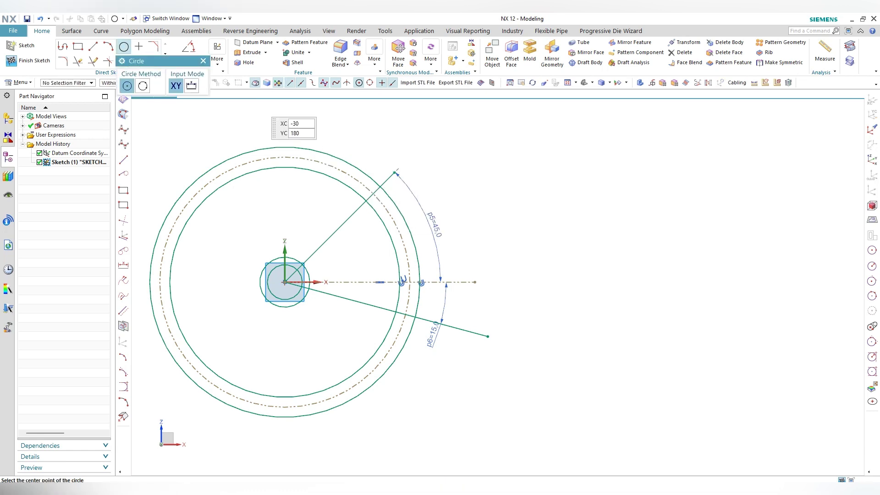
# Step: Place Ø20 circles where the upper and lower lines cross the dash-dot circle
pyautogui.scroll(3, 363, 187)
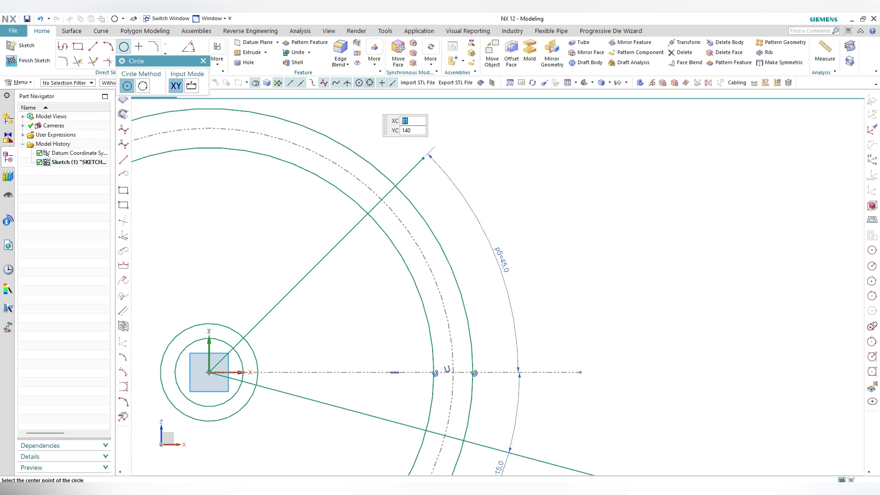
pyautogui.scroll(2, 385, 211)
pyautogui.scroll(1, 385, 202)
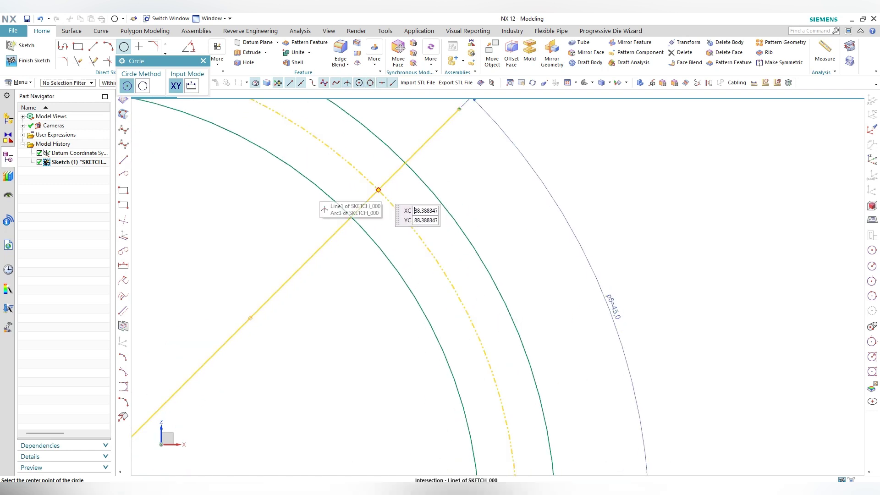
pyautogui.click(377, 189)
pyautogui.scroll(-5, 376, 186)
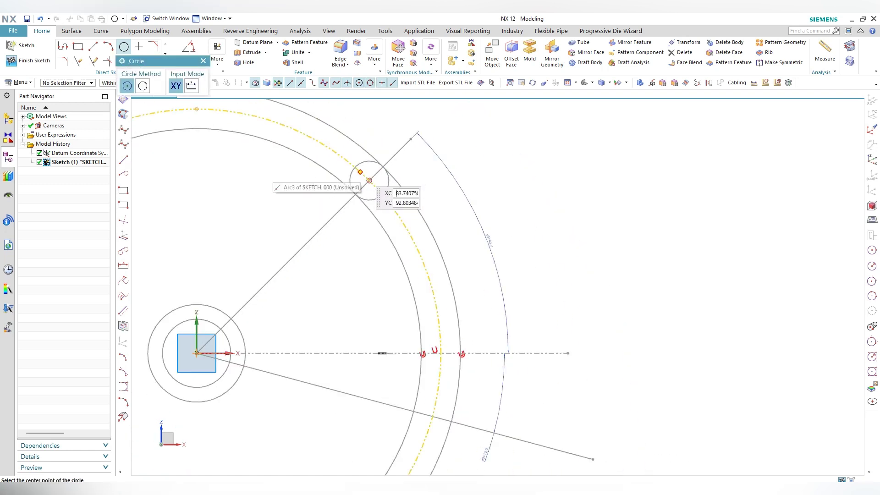
pyautogui.scroll(4, 389, 300)
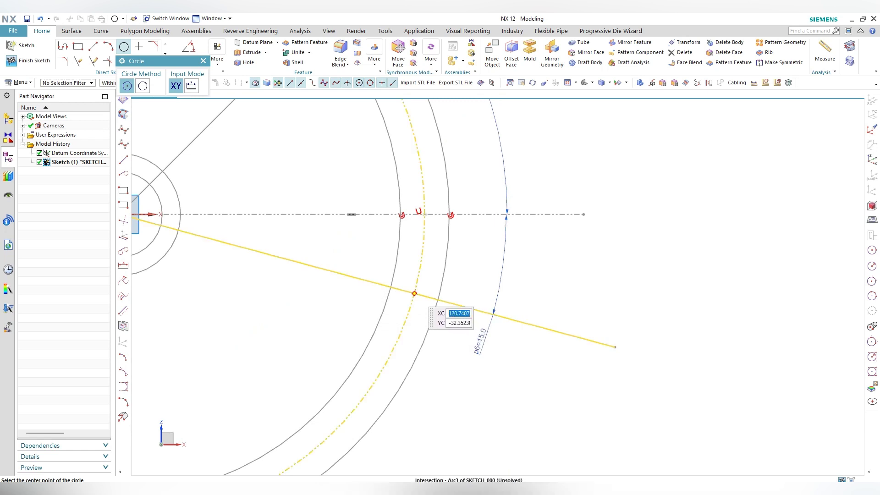
pyautogui.click(414, 293)
pyautogui.press('Escape')
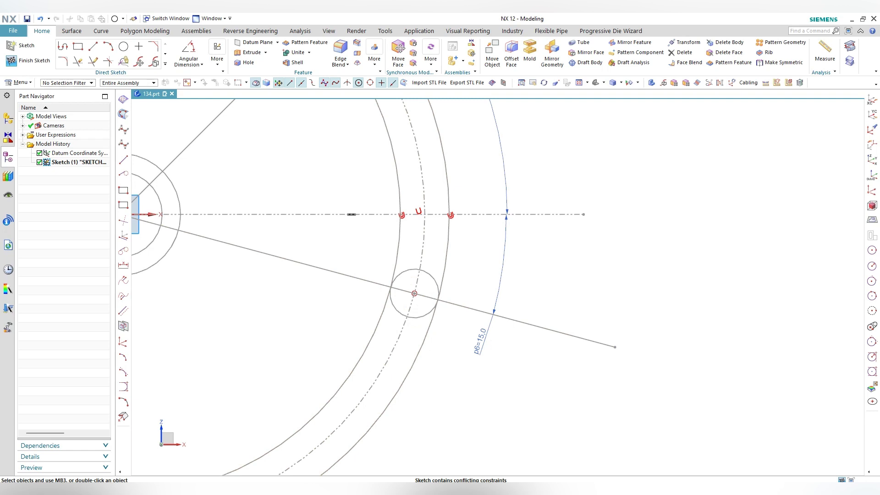
# Step: Delete the conflicting offset constraint so the sketch is fully constrained
pyautogui.scroll(4, 408, 341)
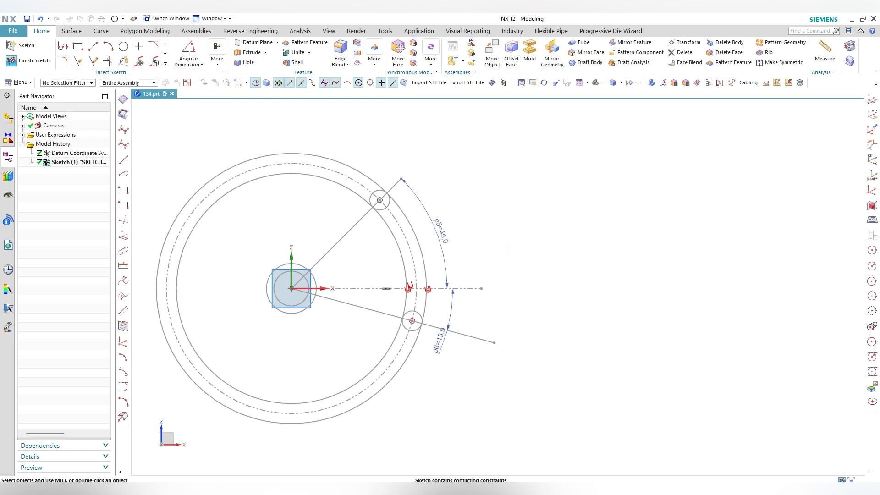
pyautogui.rightClick(428, 289)
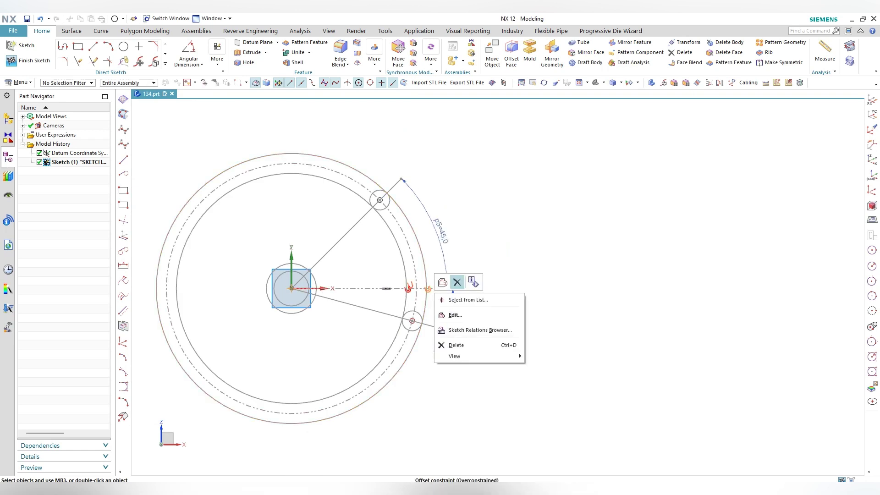
pyautogui.click(456, 342)
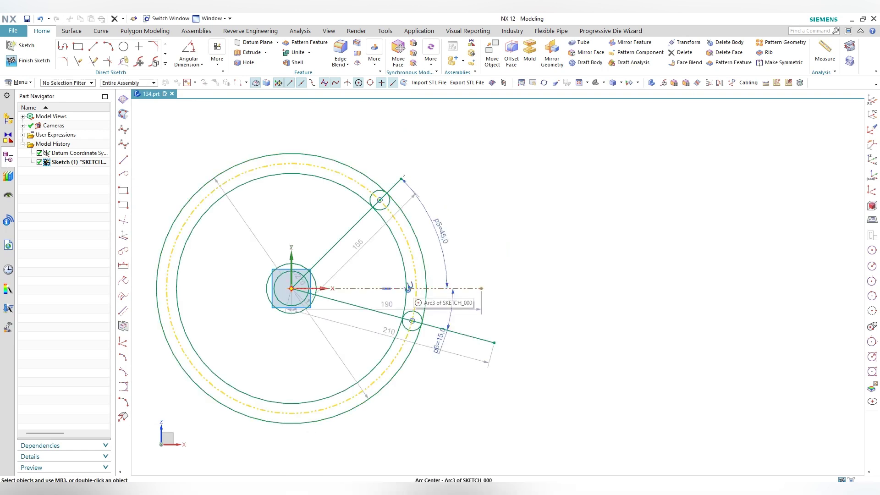
pyautogui.rightClick(408, 287)
pyautogui.click(442, 295)
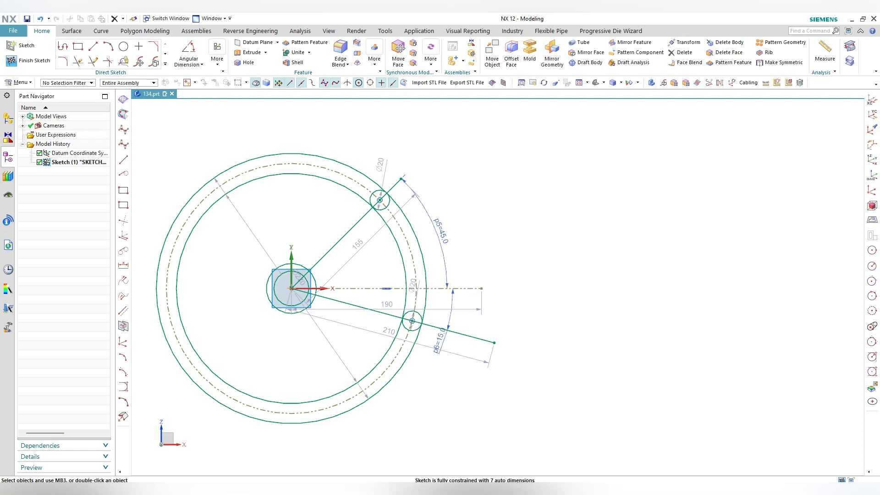
# Step: Quick Trim the inner half of the upper small circle into a rounded slot end
pyautogui.click(78, 61)
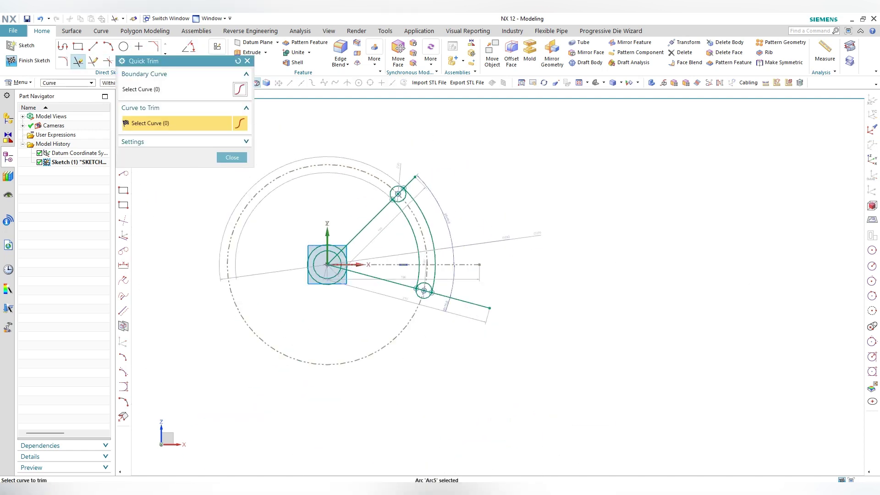
pyautogui.scroll(3, 424, 290)
pyautogui.scroll(3, 423, 290)
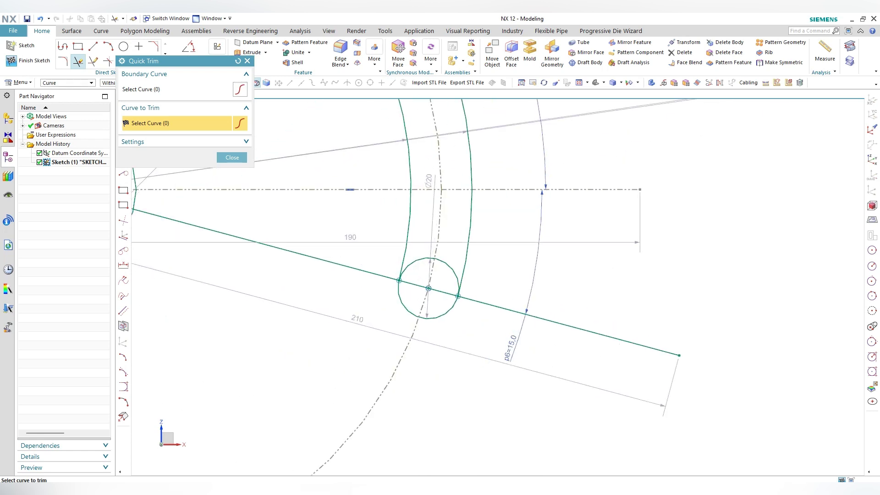
pyautogui.scroll(-3, 402, 189)
pyautogui.scroll(-2, 402, 189)
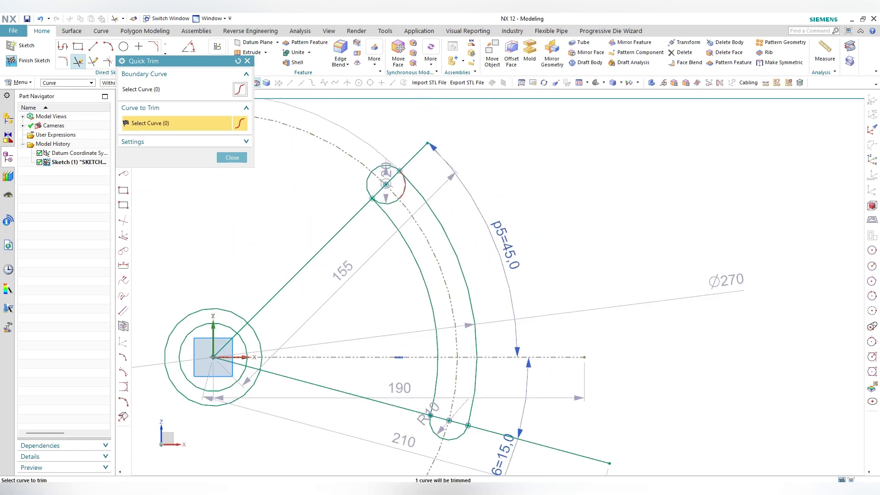
pyautogui.scroll(2, 405, 184)
pyautogui.click(403, 184)
pyautogui.middleClick(403, 184)
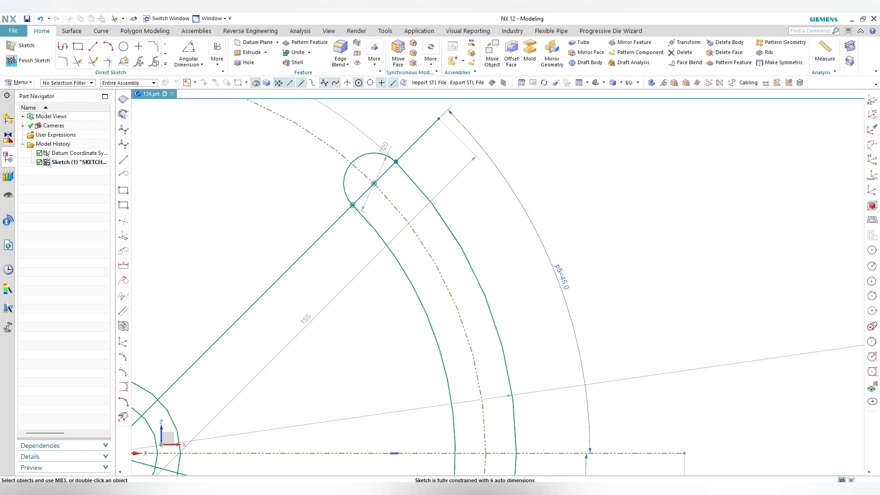
pyautogui.scroll(1, 384, 164)
# Step: Apply Make Corner on the outer slot arc to close the slot outline
pyautogui.click(108, 61)
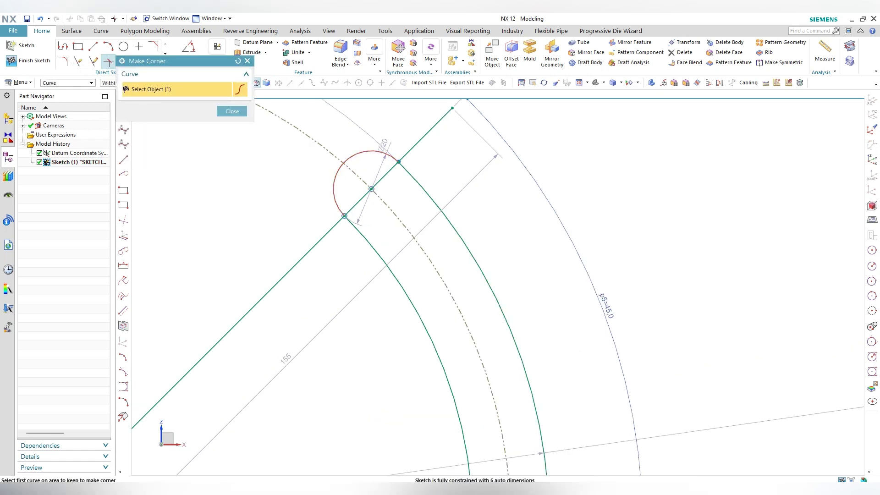
pyautogui.scroll(-2, 366, 192)
pyautogui.scroll(-2, 366, 192)
pyautogui.scroll(5, 367, 412)
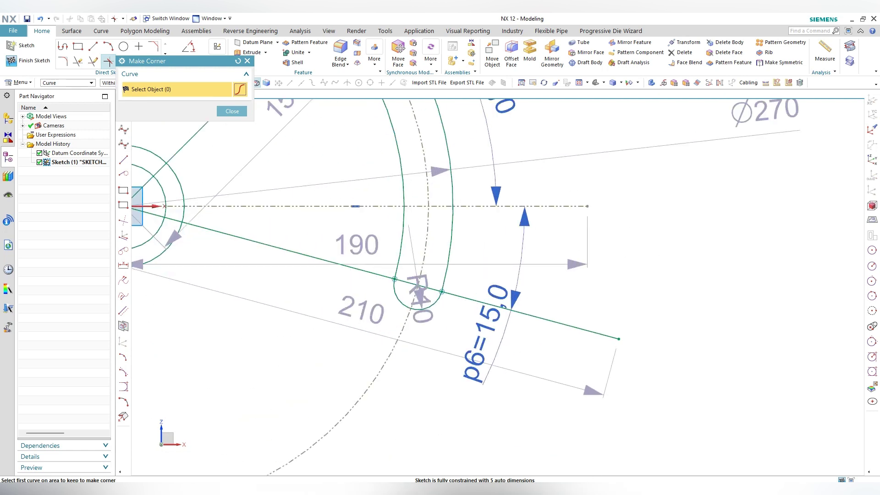
pyautogui.click(452, 206)
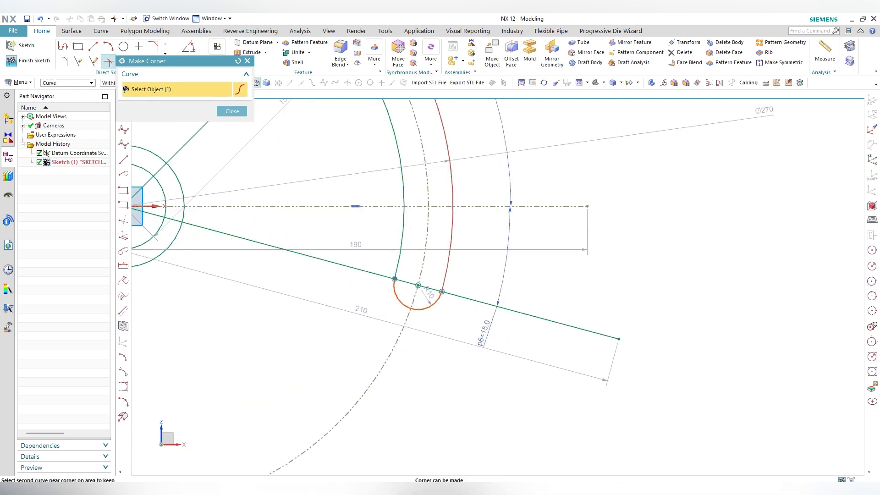
pyautogui.press('Escape')
pyautogui.scroll(-4, 416, 339)
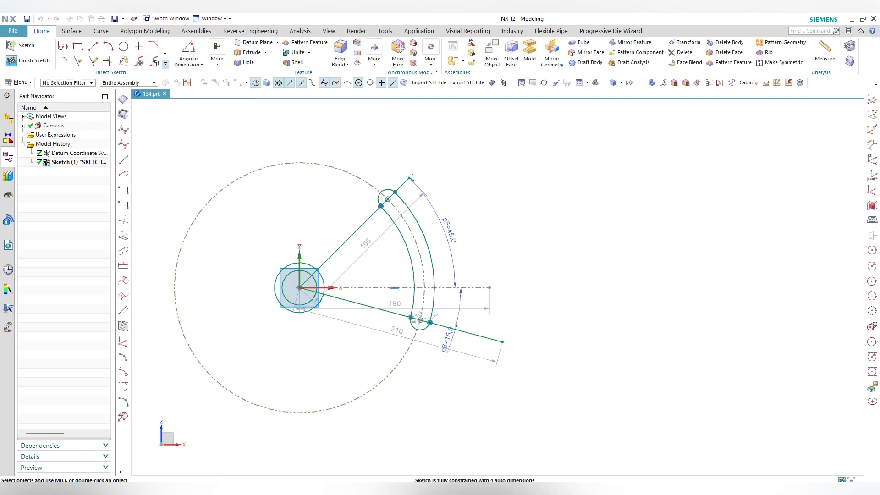
# Step: Offset the connected slot outline 10 mm symmetrically to both sides
pyautogui.click(165, 64)
pyautogui.click(123, 121)
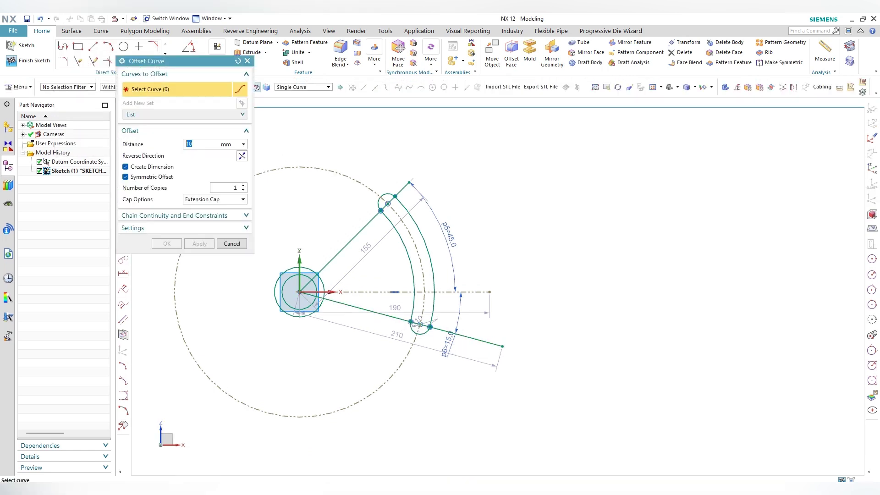
pyautogui.click(303, 87)
pyautogui.click(293, 102)
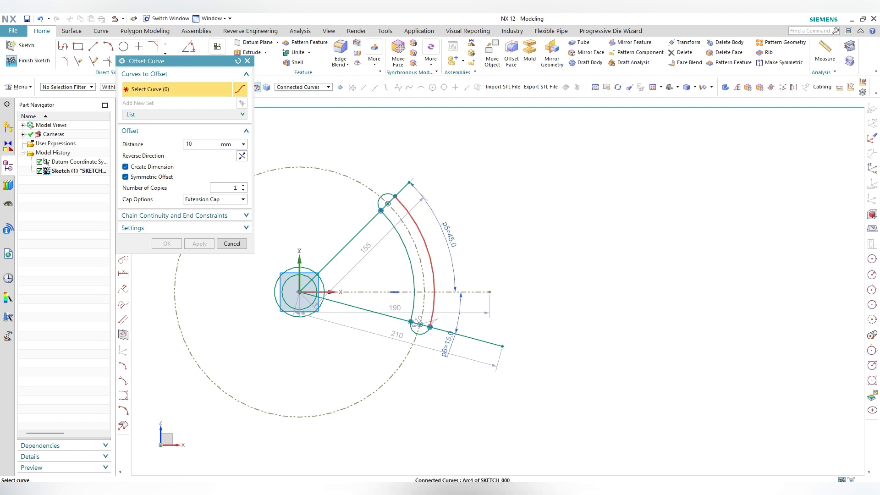
pyautogui.click(417, 225)
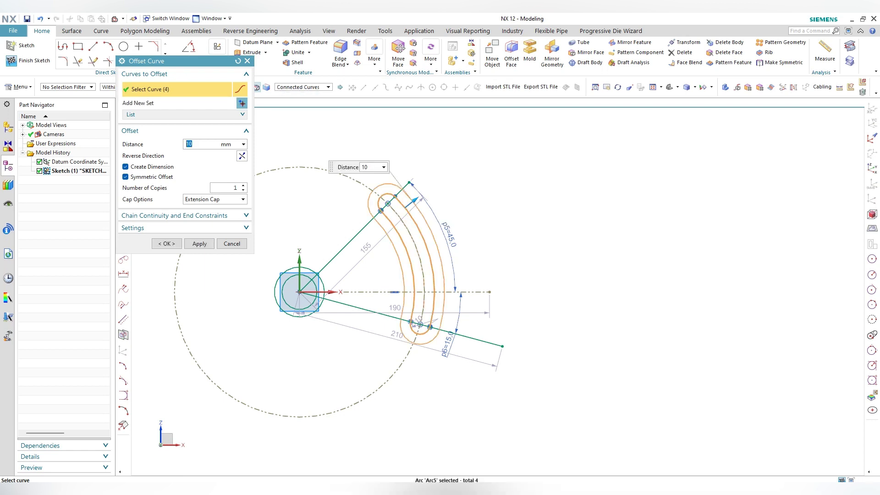
pyautogui.click(199, 244)
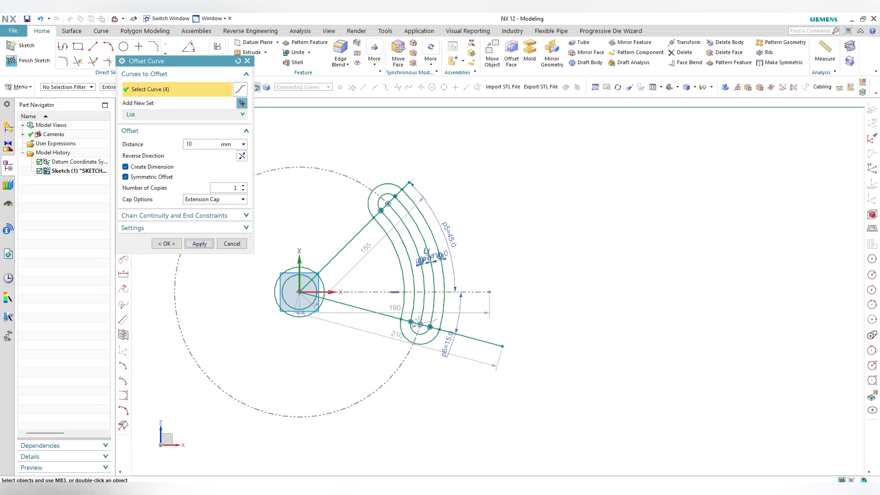
pyautogui.click(231, 244)
# Step: Convert the 155 line and the lower angled line to reference lines and finish the sketch
pyautogui.rightClick(348, 238)
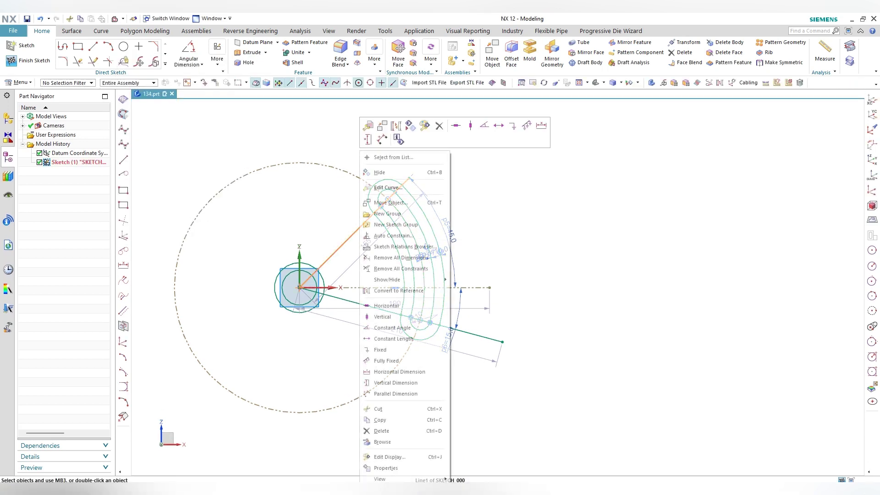
pyautogui.click(398, 139)
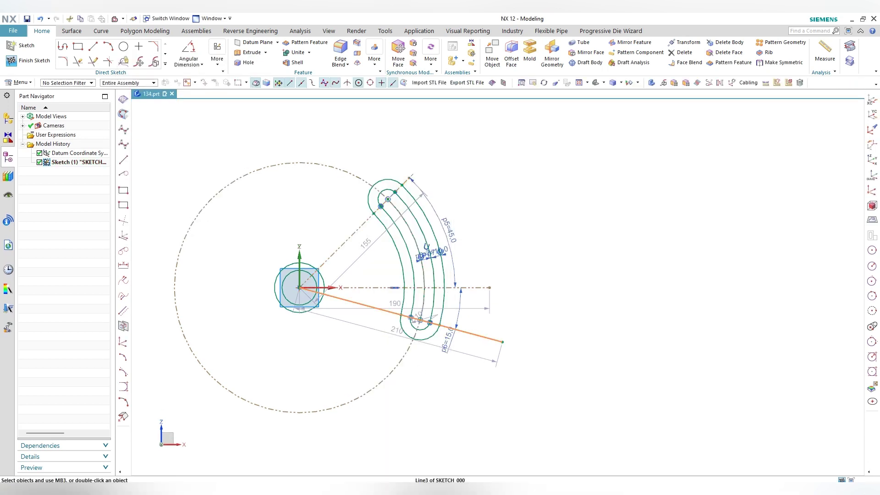
pyautogui.rightClick(357, 304)
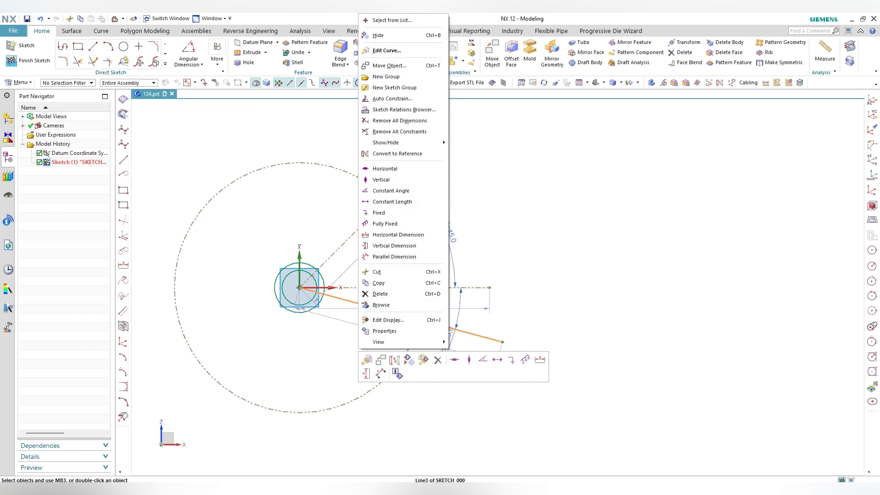
pyautogui.press('Escape')
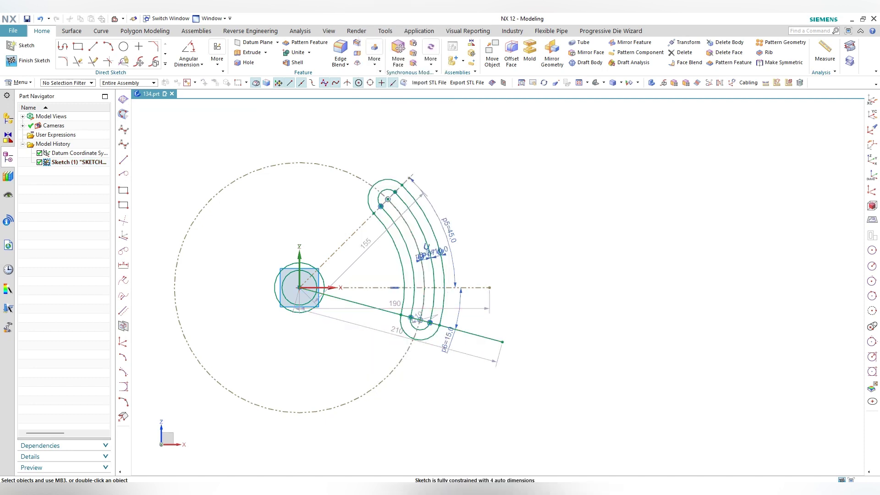
pyautogui.hotkey('ctrl', 'z')
pyautogui.rightClick(359, 226)
pyautogui.click(381, 235)
pyautogui.rightClick(348, 301)
pyautogui.click(380, 234)
pyautogui.hotkey('ctrl', 'q')
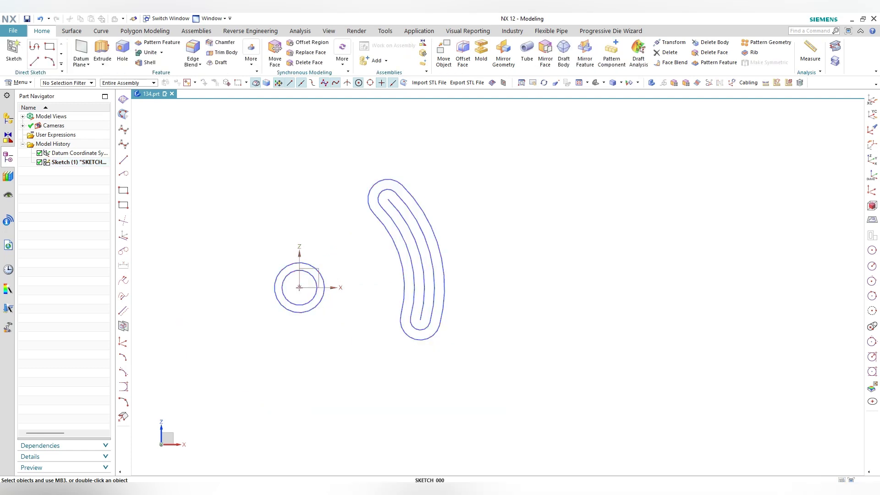
# Step: Reopen the sketch, make both slot centre arcs reference curves, and finish it again
pyautogui.doubleClick(75, 162)
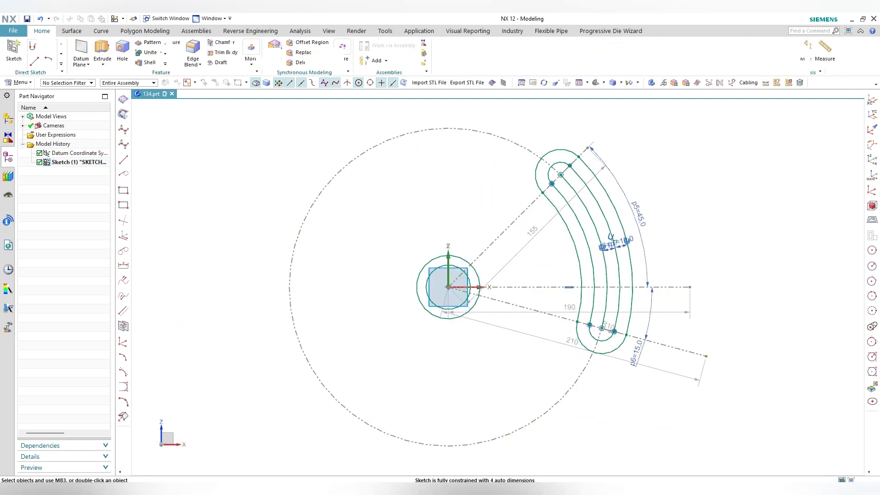
pyautogui.rightClick(596, 228)
pyautogui.press('Escape')
pyautogui.rightClick(593, 204)
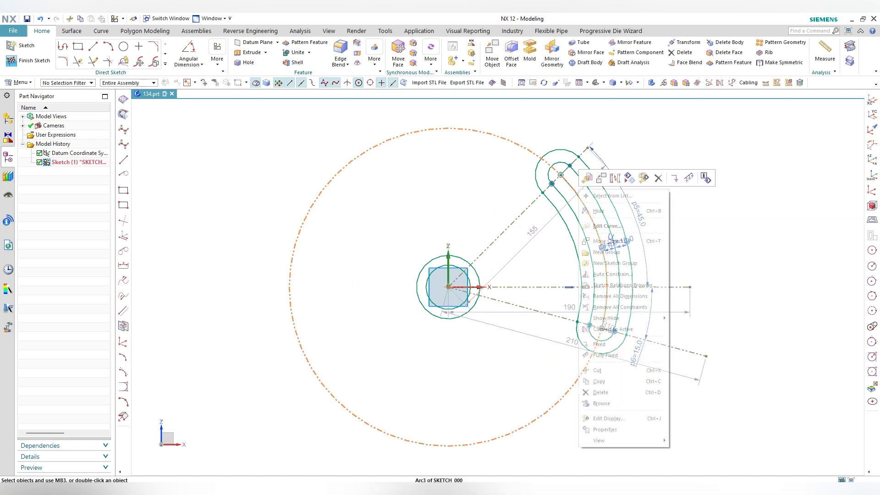
pyautogui.click(613, 257)
pyautogui.press('Escape')
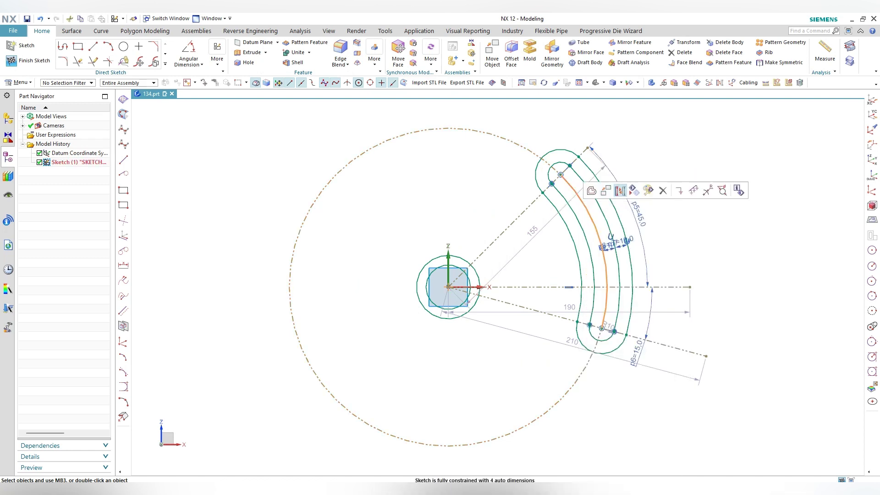
pyautogui.rightClick(598, 222)
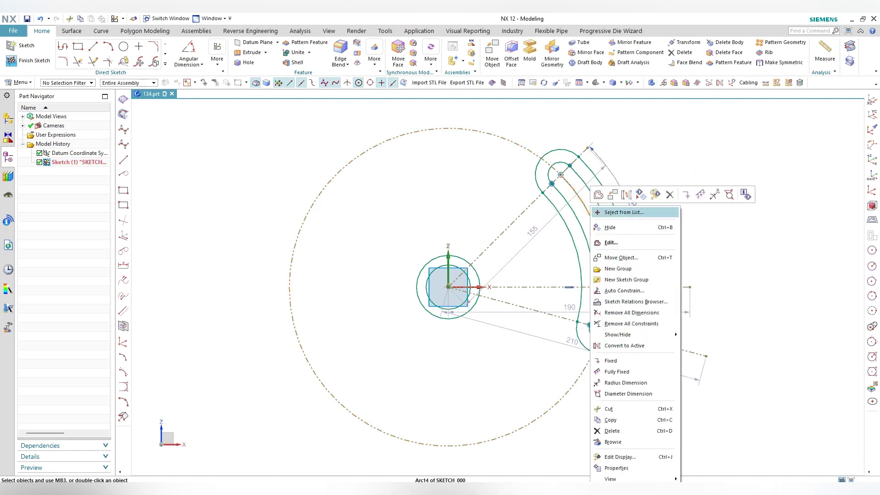
pyautogui.click(613, 194)
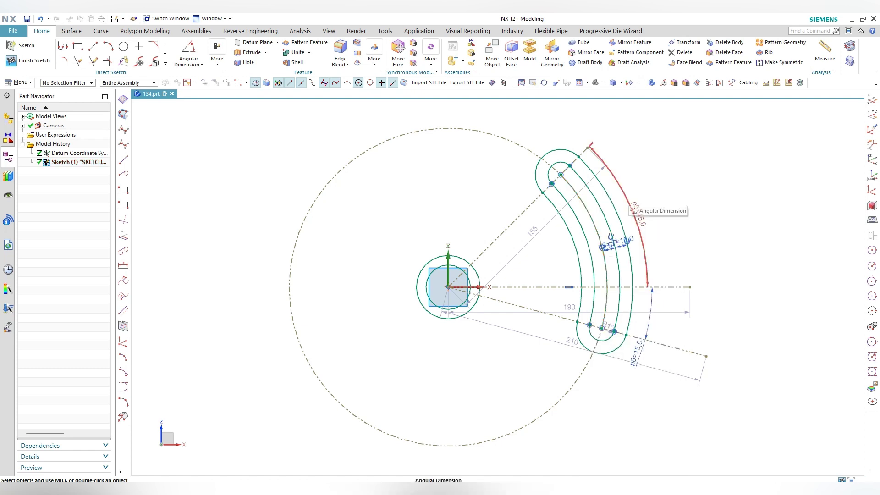
pyautogui.hotkey('ctrl', 'q')
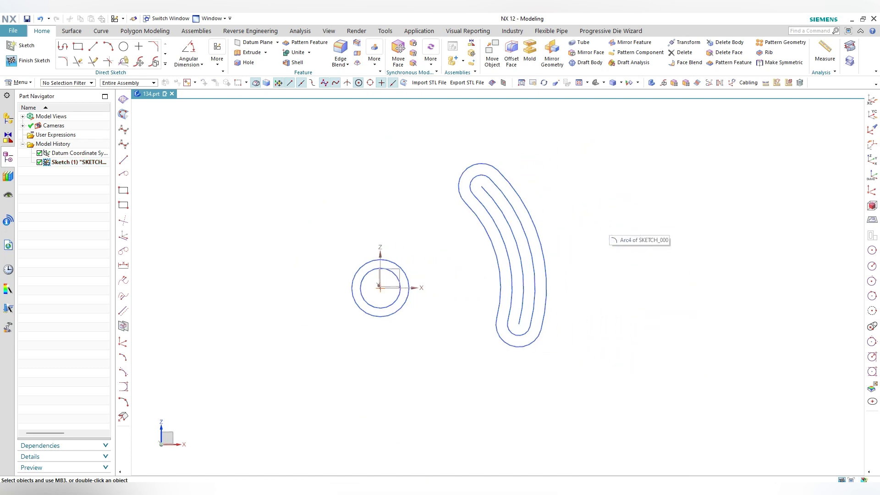
pyautogui.moveTo(611, 237); pyautogui.dragTo(596, 248, button='middle')
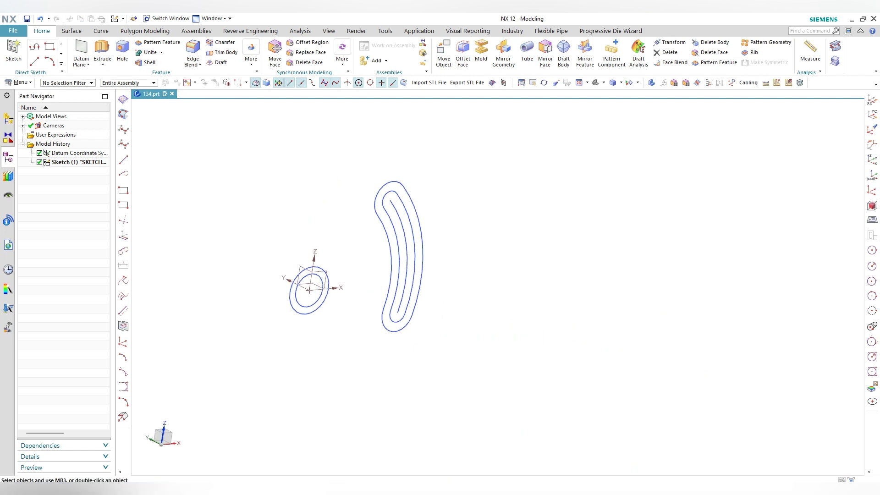
# Step: Extrude the hub ring and slotted arm regions symmetrically by 15, then save the part
pyautogui.click(101, 51)
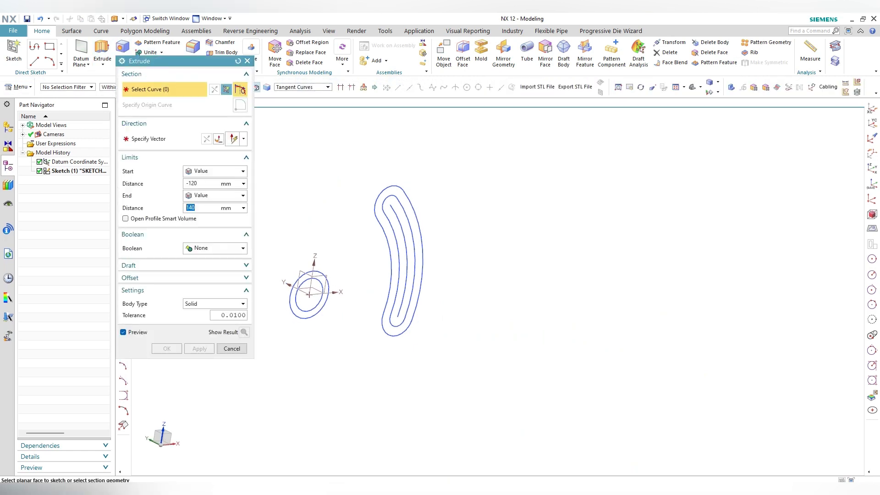
pyautogui.click(303, 87)
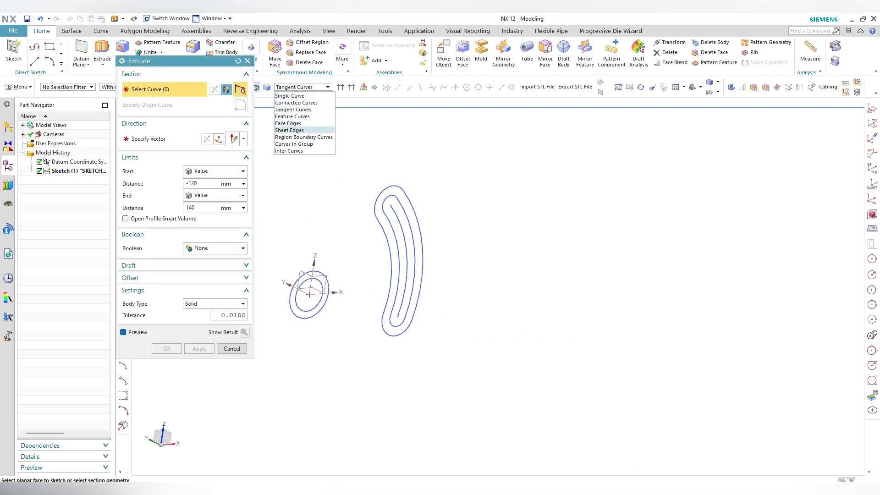
pyautogui.click(303, 137)
pyautogui.click(417, 256)
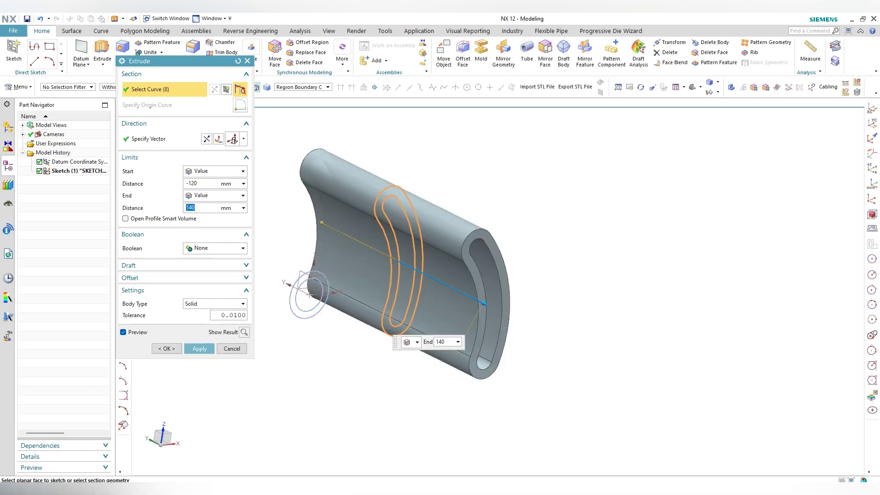
pyautogui.click(316, 286)
pyautogui.write('15')
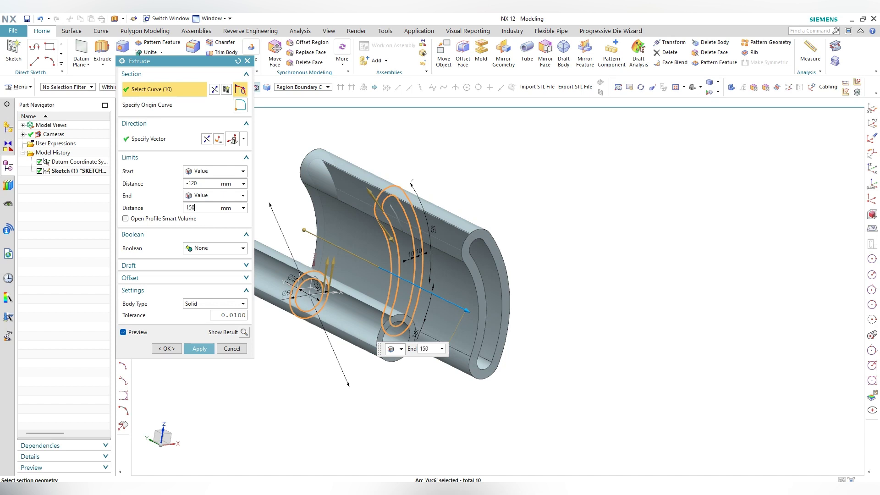
pyautogui.press('Return')
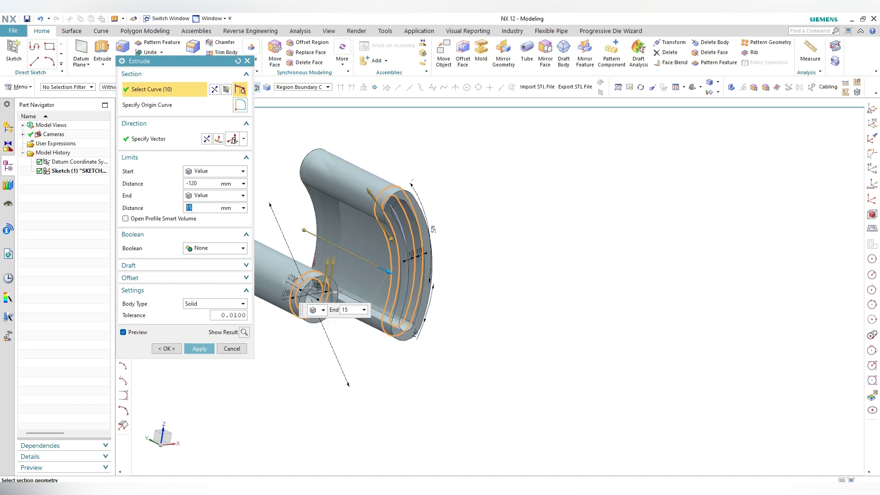
pyautogui.click(216, 171)
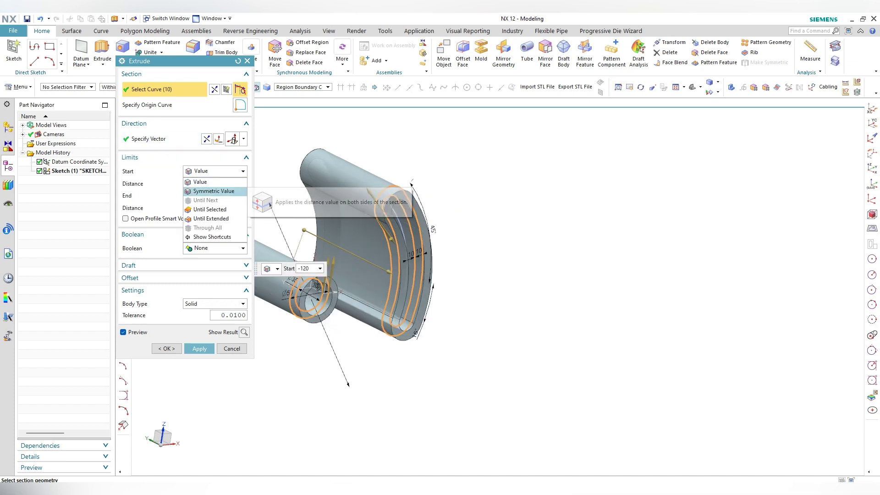
pyautogui.click(209, 191)
pyautogui.click(200, 324)
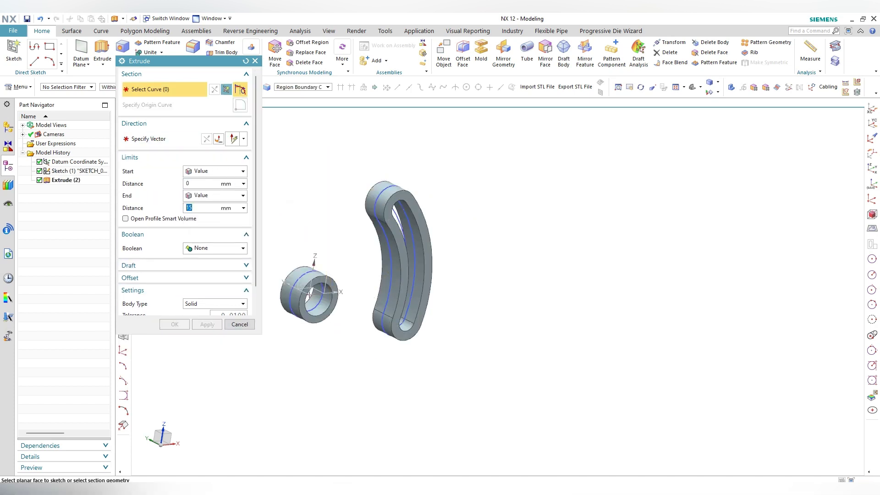
pyautogui.click(232, 324)
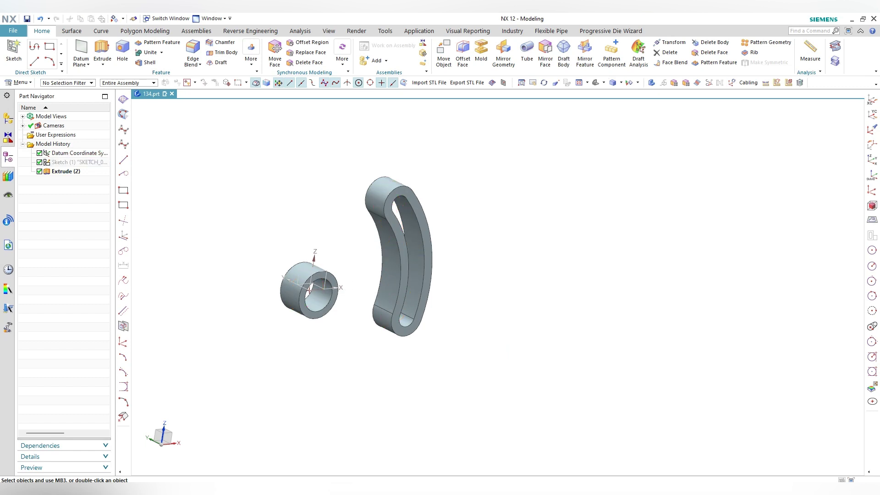
pyautogui.hotkey('ctrl', 'alt', 'f')
pyautogui.hotkey('ctrl', 's')
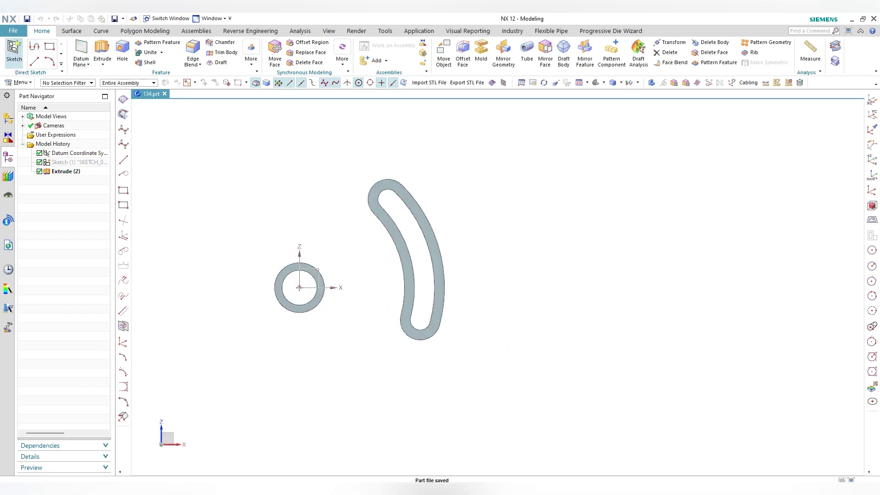
# Step: Create a sketch at the hub centre and draw a horizontal 119.1 line from the hub bottom to the arm
pyautogui.click(14, 51)
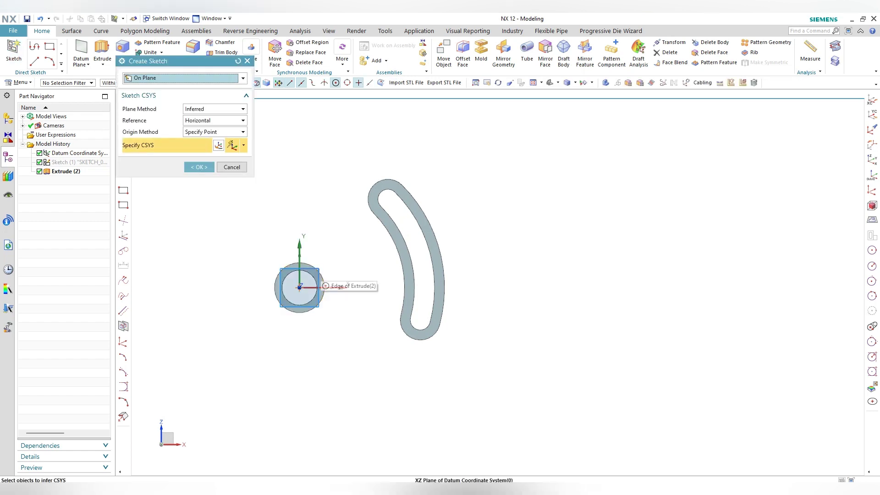
pyautogui.click(323, 284)
pyautogui.middleClick(322, 284)
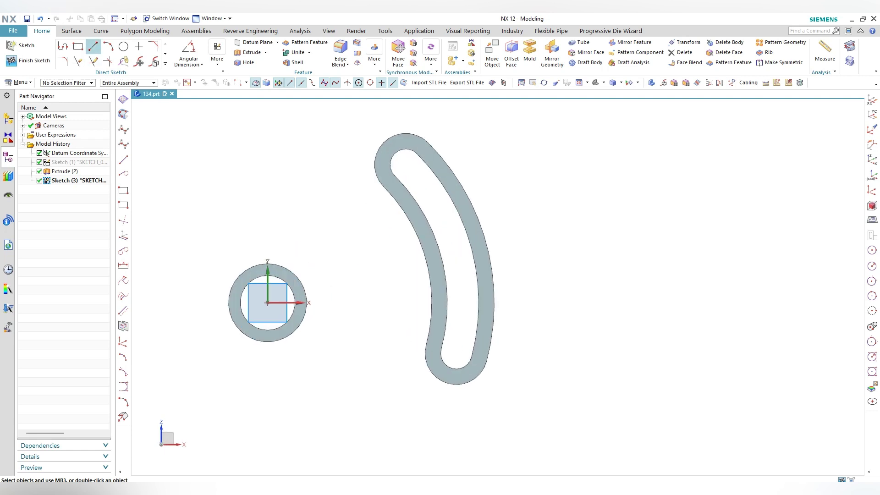
pyautogui.click(93, 46)
pyautogui.click(267, 341)
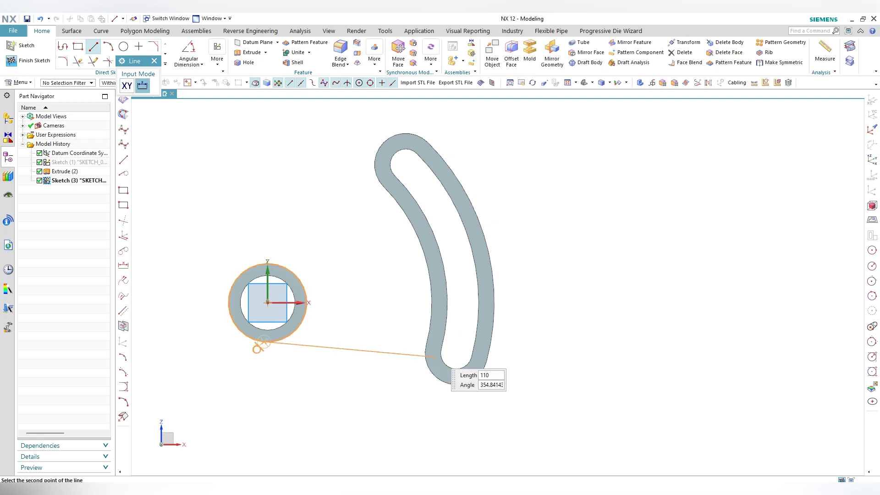
pyautogui.click(453, 341)
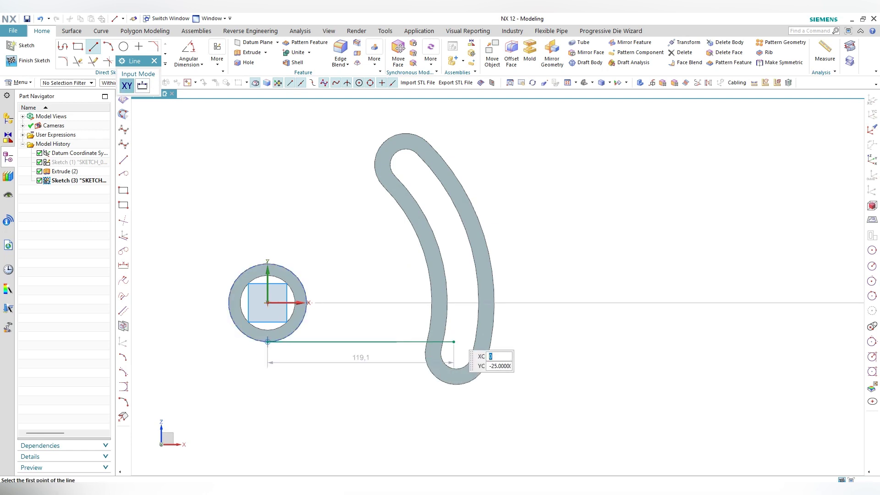
pyautogui.press('Escape')
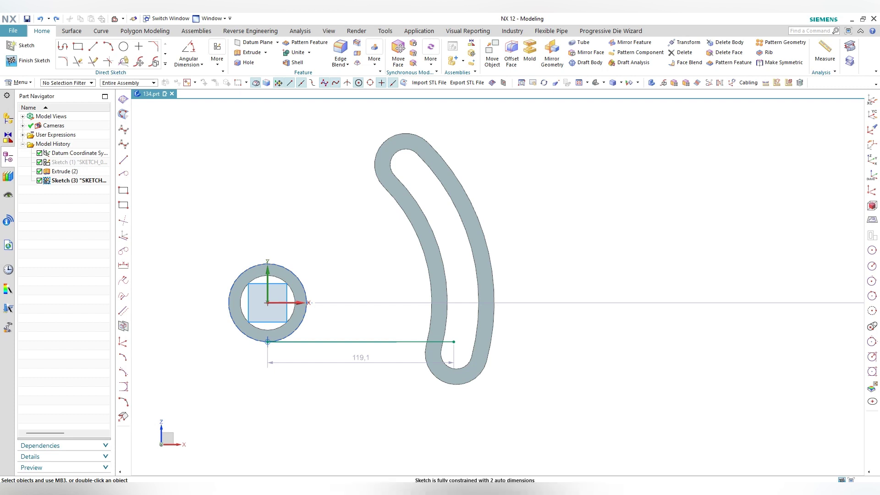
pyautogui.click(155, 62)
# Step: Offset the 119.1 line one-sidedly by 24, placing the copy above it
pyautogui.press('Escape')
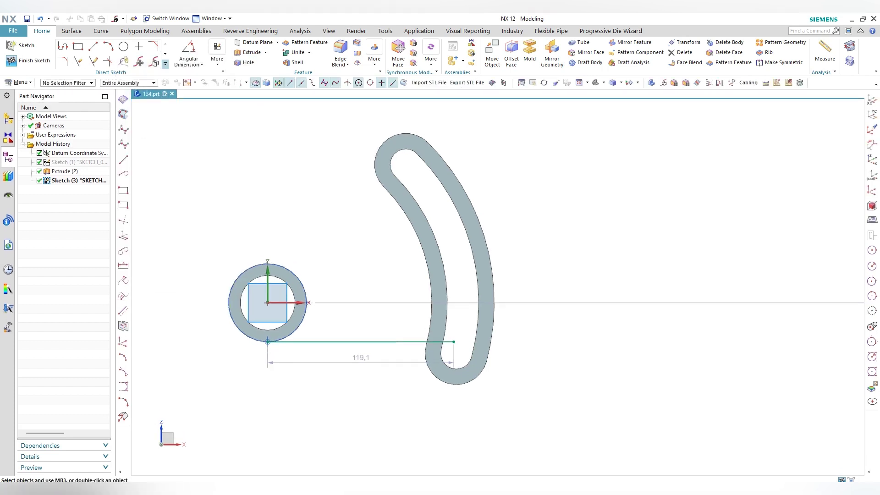
pyautogui.click(165, 63)
pyautogui.click(139, 121)
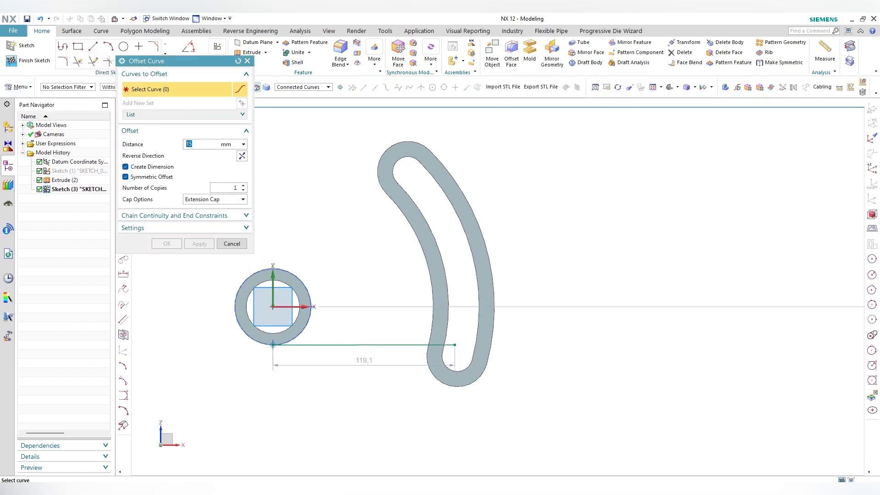
pyautogui.click(376, 345)
pyautogui.write('2')
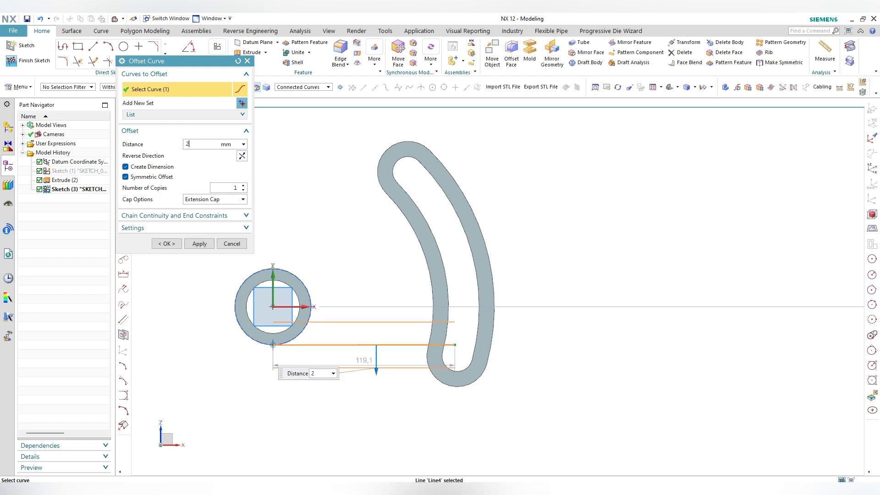
pyautogui.write('4')
pyautogui.press('Return')
pyautogui.click(125, 176)
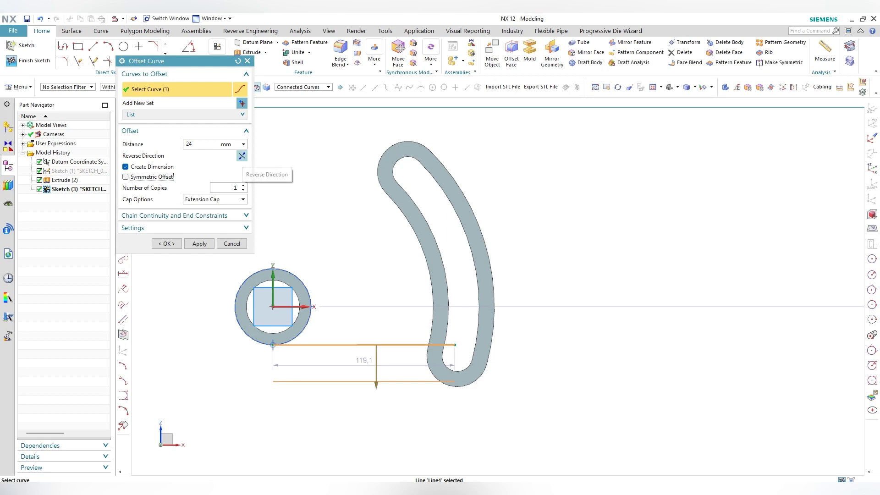
pyautogui.click(242, 156)
pyautogui.click(199, 243)
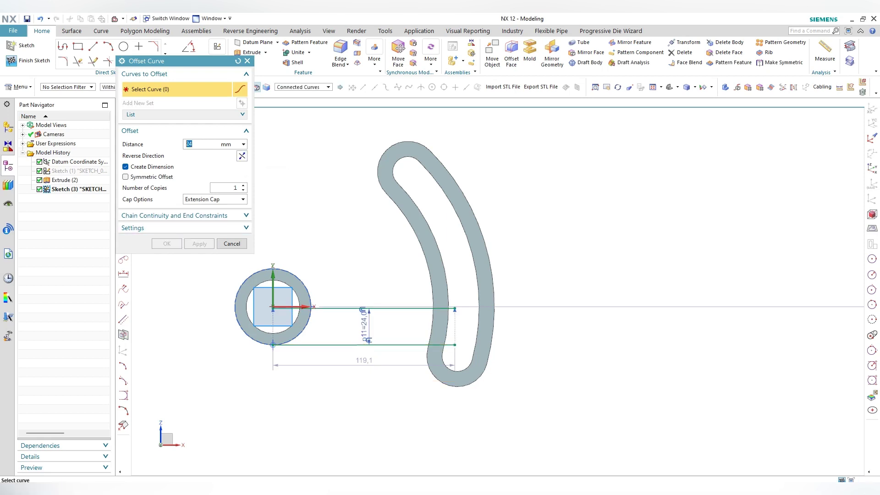
pyautogui.click(231, 243)
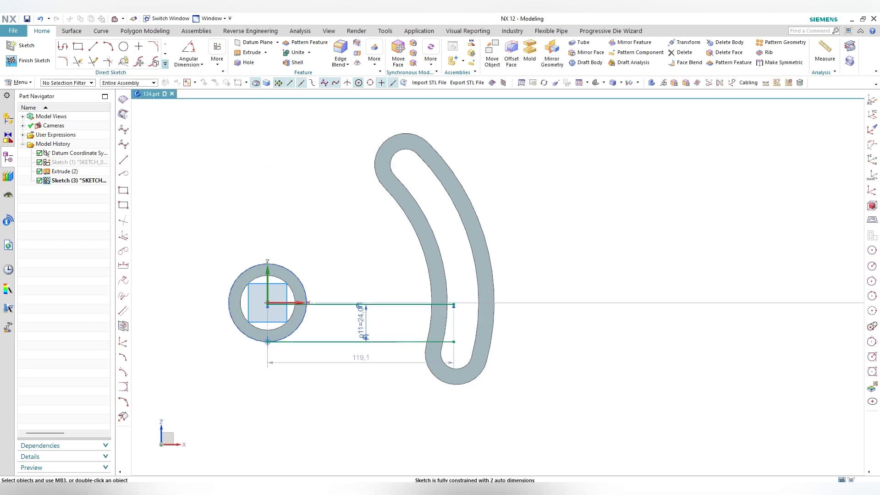
# Step: Start Project Curve and select the hub's outer edge
pyautogui.click(164, 64)
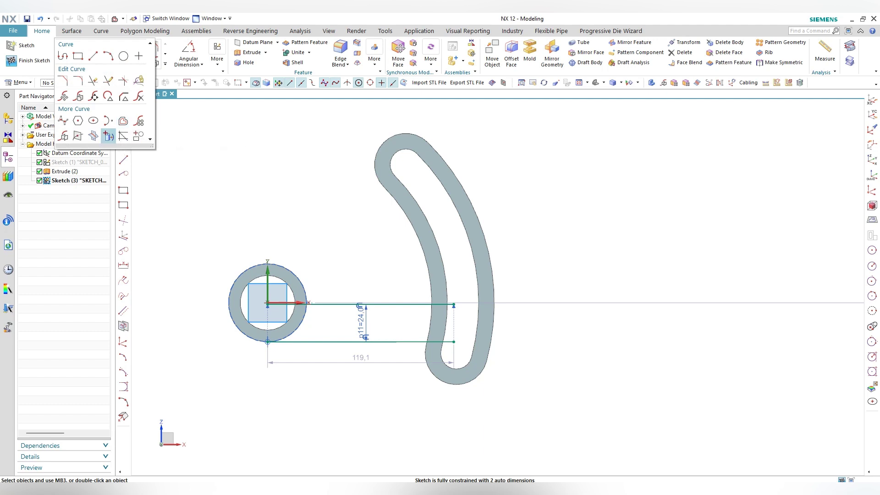
pyautogui.click(108, 136)
pyautogui.click(239, 328)
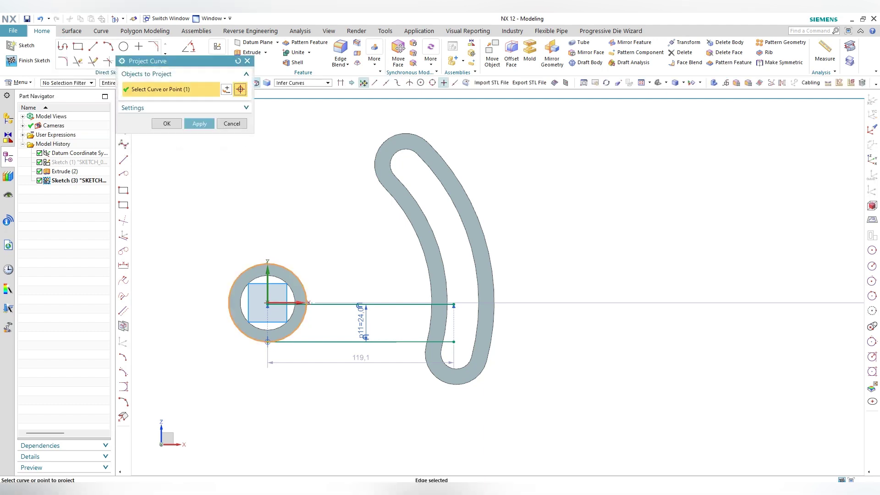
# Step: Project the hub and arm left edges, then trim both connecting lines back to them
pyautogui.click(431, 250)
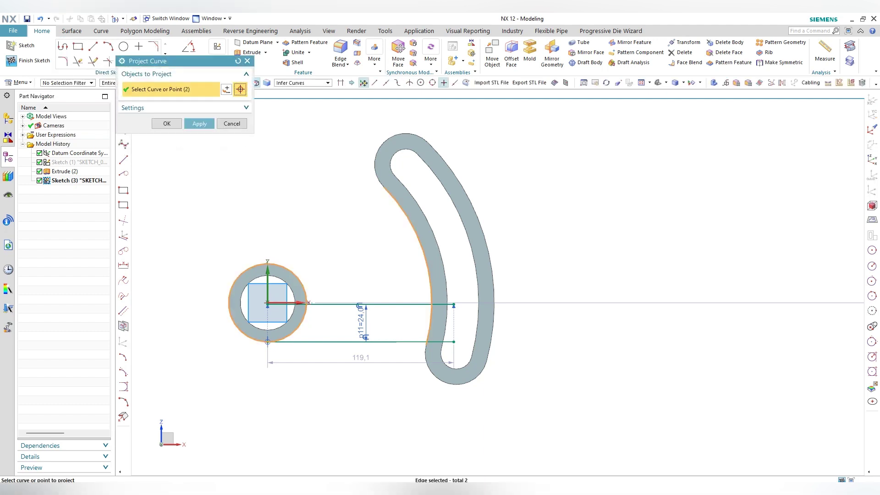
pyautogui.click(199, 123)
pyautogui.click(232, 123)
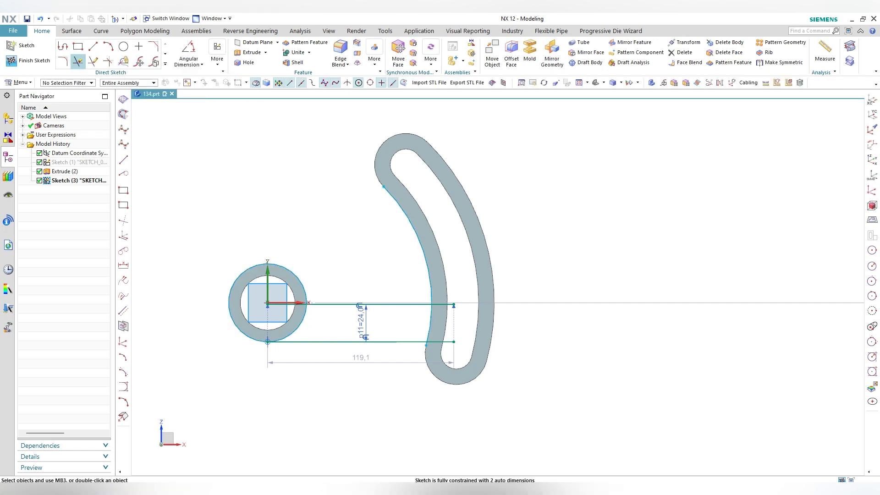
pyautogui.click(78, 61)
pyautogui.click(443, 304)
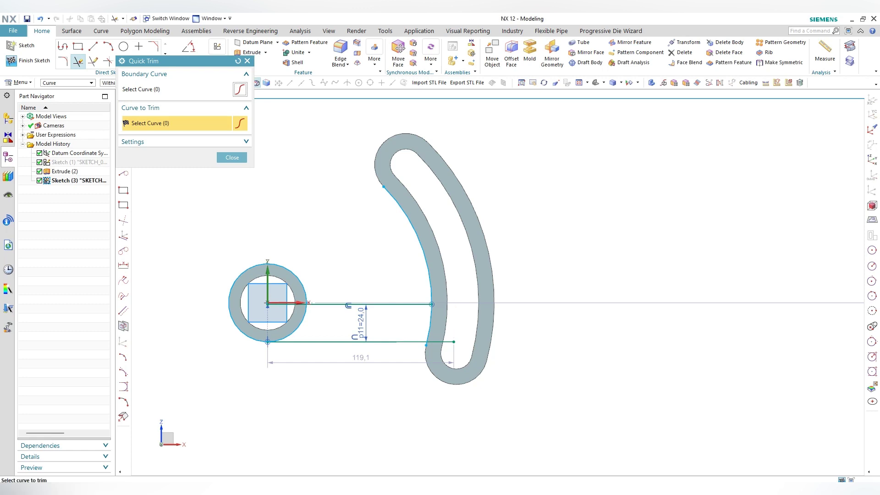
pyautogui.click(440, 341)
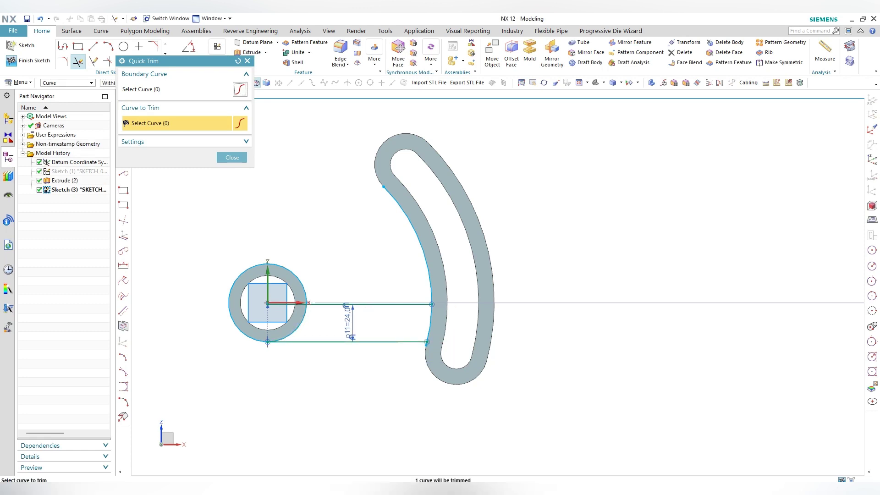
pyautogui.click(274, 339)
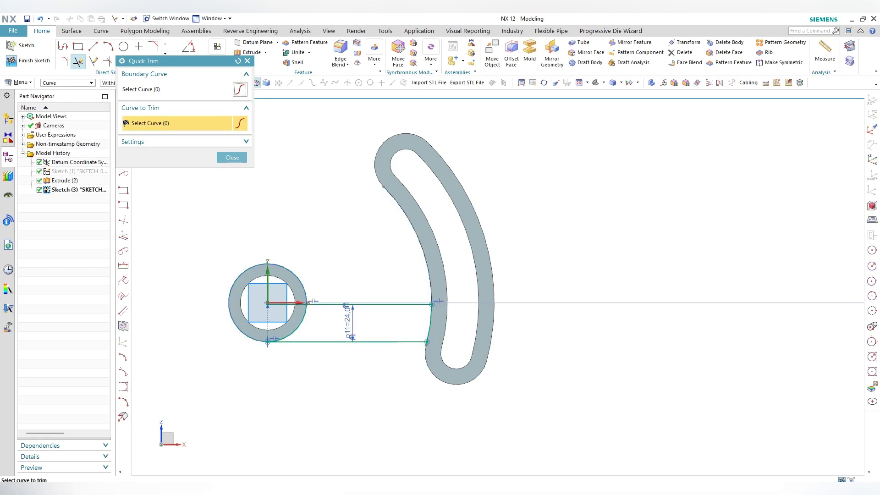
pyautogui.press('Escape')
# Step: Make a corner joining the bottom line to the arm's left slot arc
pyautogui.click(108, 61)
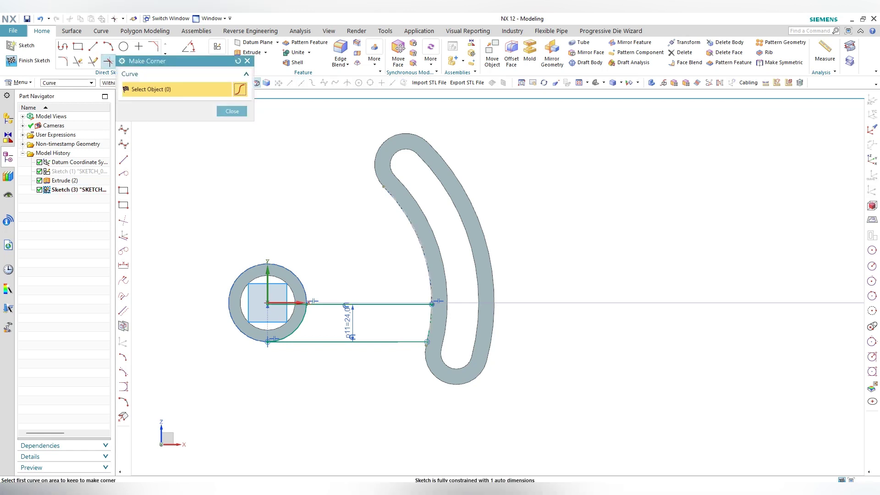
pyautogui.click(393, 198)
pyautogui.click(425, 342)
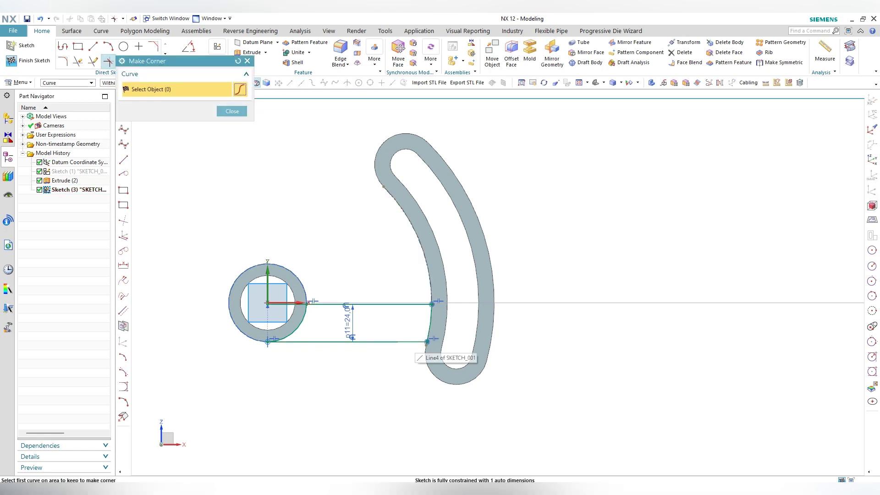
pyautogui.click(426, 342)
pyautogui.click(426, 343)
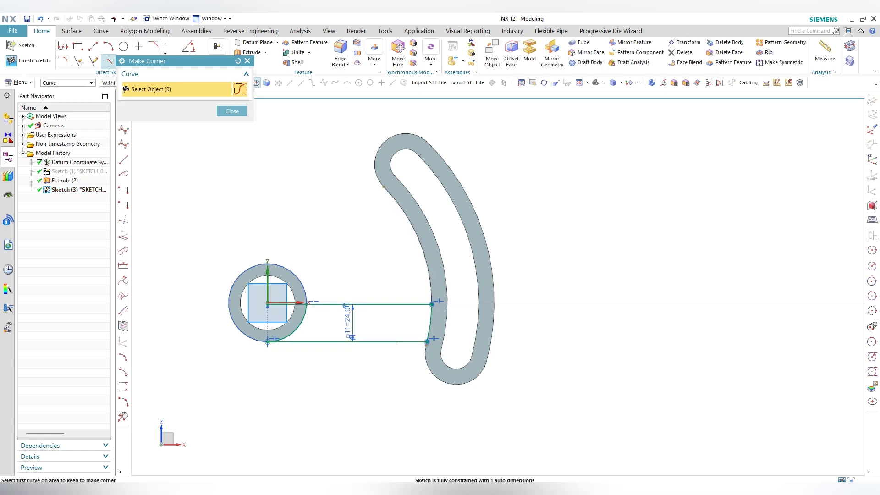
pyautogui.scroll(5, 427, 343)
pyautogui.scroll(2, 426, 344)
pyautogui.press('Escape')
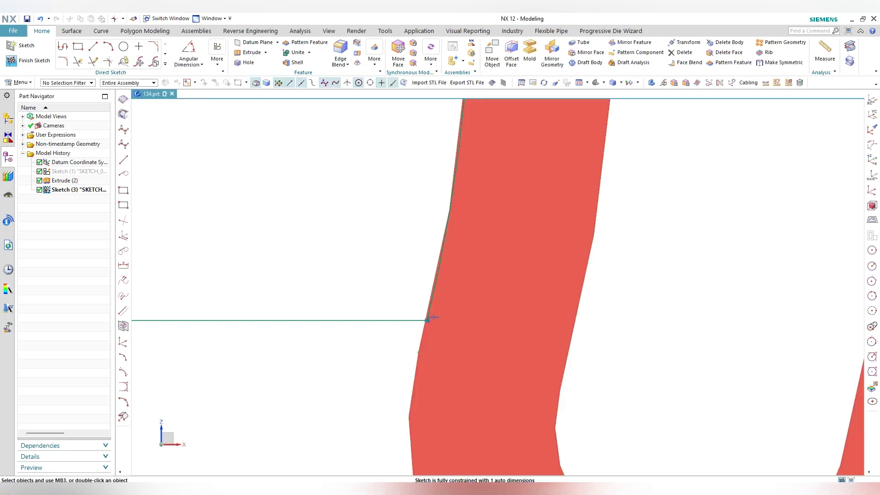
pyautogui.scroll(-4, 420, 353)
pyautogui.scroll(-1, 420, 356)
pyautogui.scroll(-3, 421, 356)
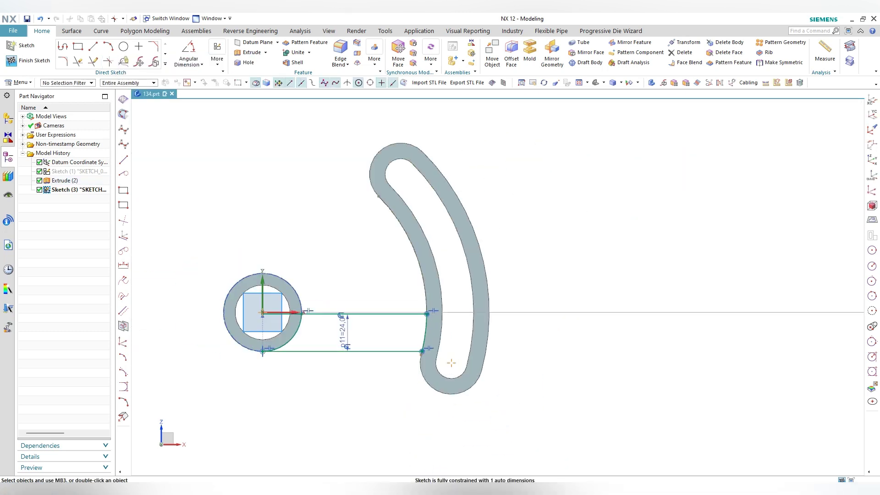
# Step: Draw a 53 mm vertical line straight down from the hub ring's bottom point
pyautogui.click(93, 46)
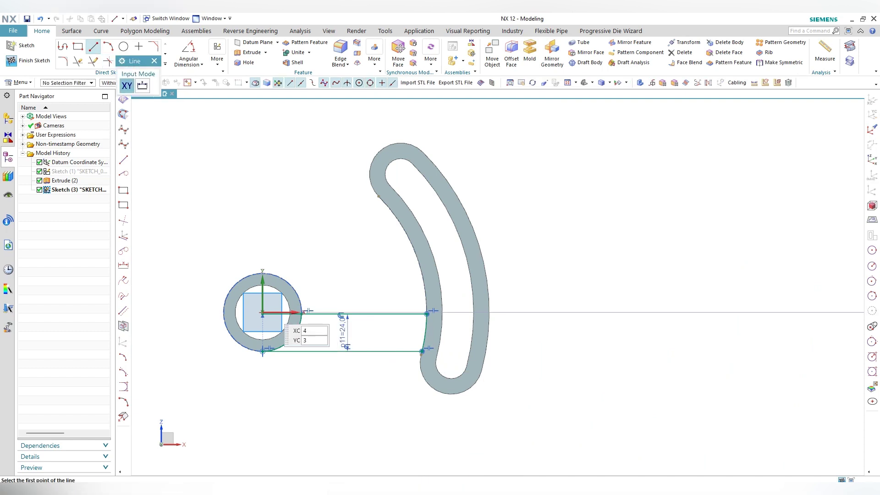
pyautogui.click(262, 351)
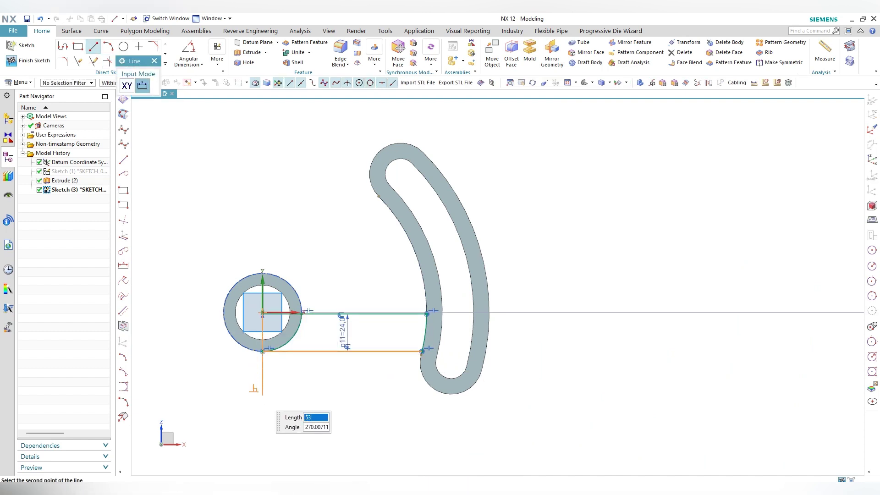
pyautogui.click(262, 395)
pyautogui.press('Escape')
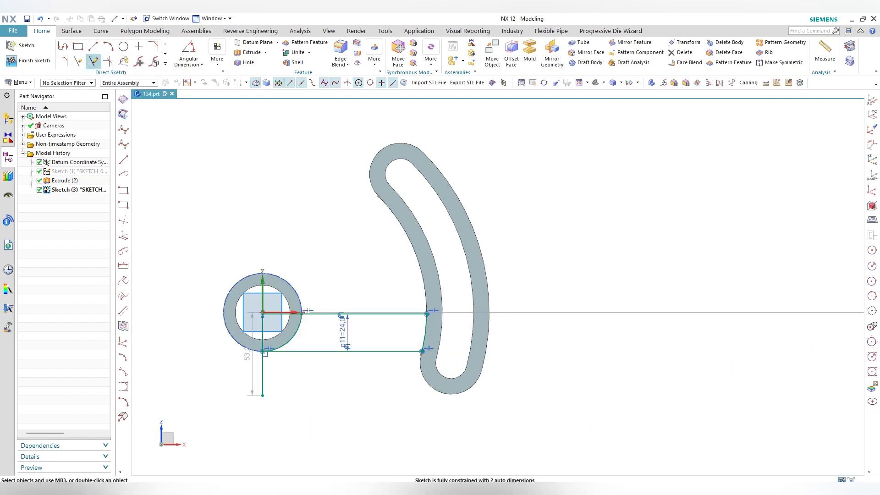
pyautogui.click(93, 61)
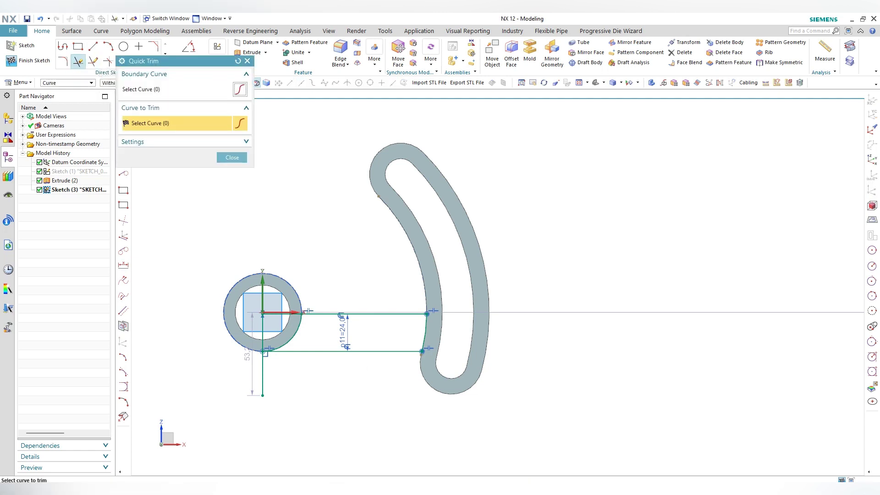
pyautogui.press('Escape')
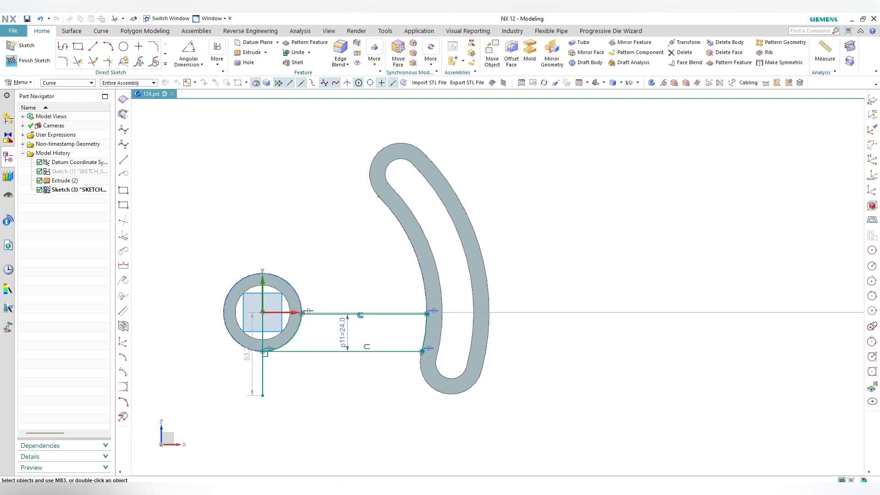
pyautogui.click(164, 63)
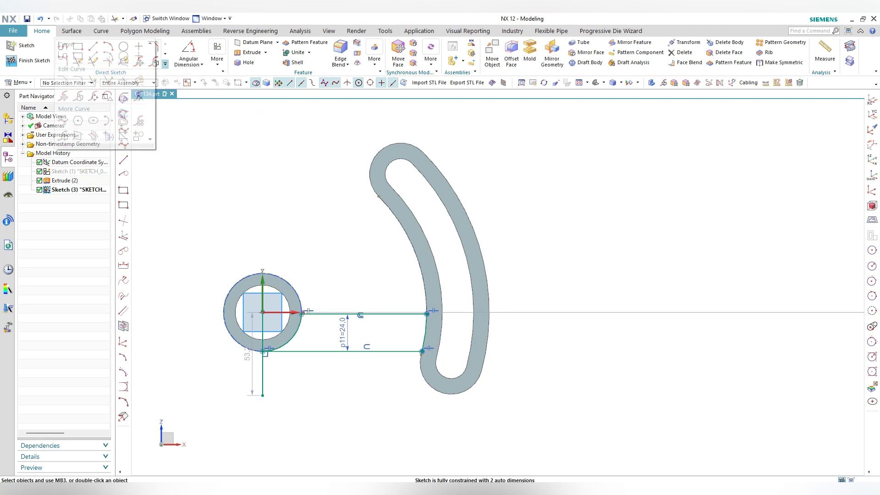
pyautogui.click(139, 121)
pyautogui.press('Escape')
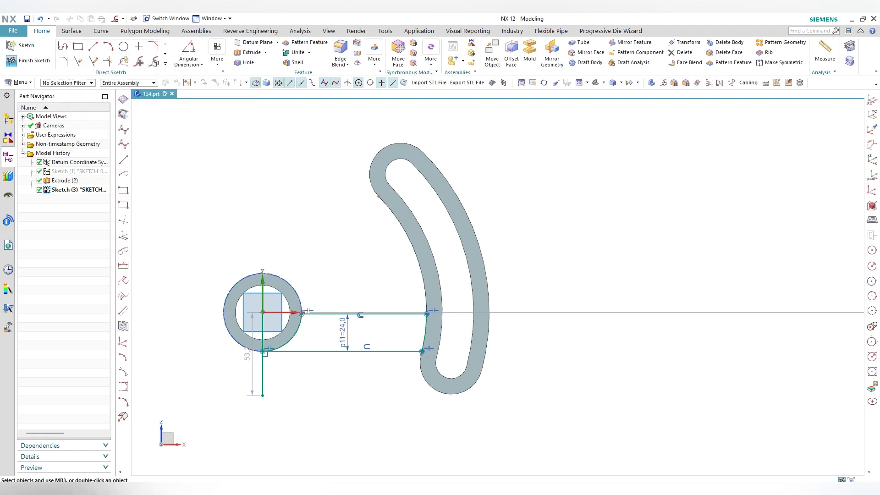
pyautogui.click(165, 64)
# Step: Offset the vertical line 38 mm right, then offset that copy another 35 mm
pyautogui.click(123, 120)
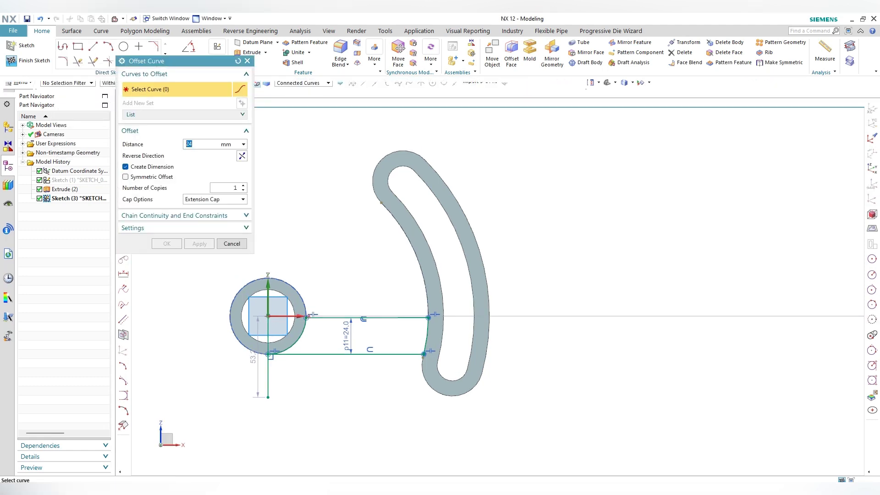
pyautogui.click(267, 381)
pyautogui.write('38')
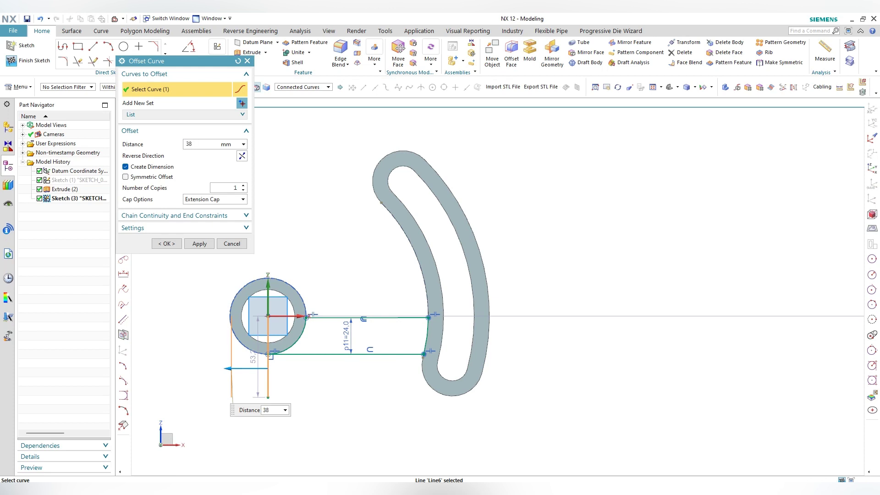
pyautogui.press('Return')
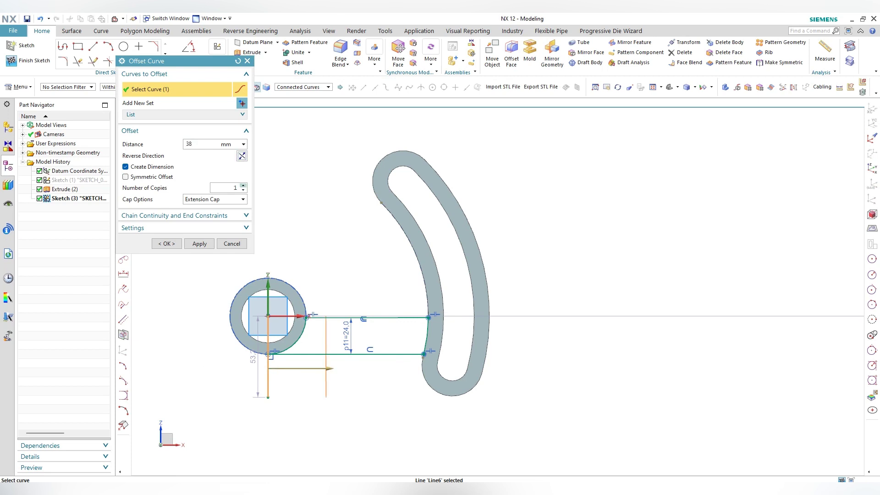
pyautogui.click(199, 243)
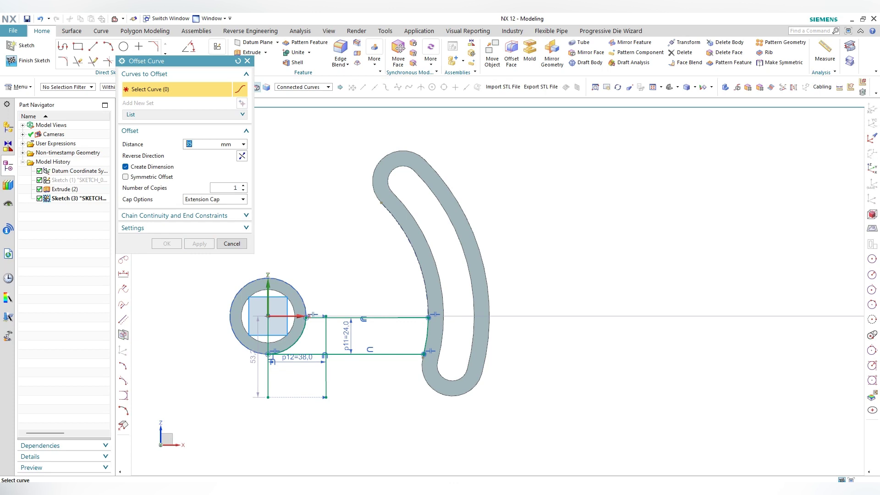
pyautogui.click(325, 376)
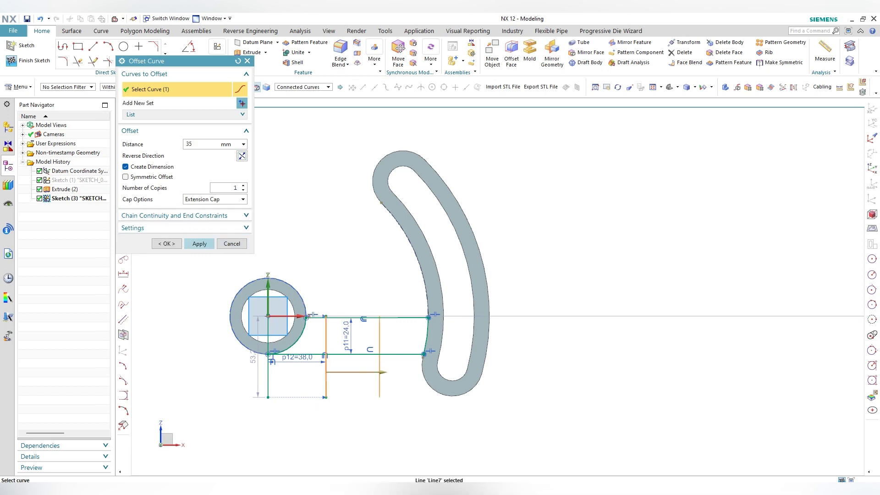
pyautogui.click(200, 243)
pyautogui.click(247, 61)
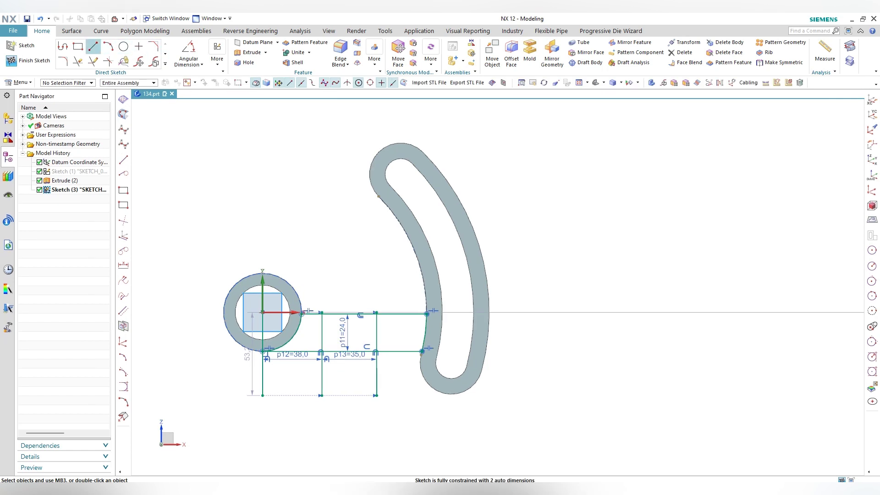
# Step: Offset the bottom connecting line 12 mm upward
pyautogui.click(165, 63)
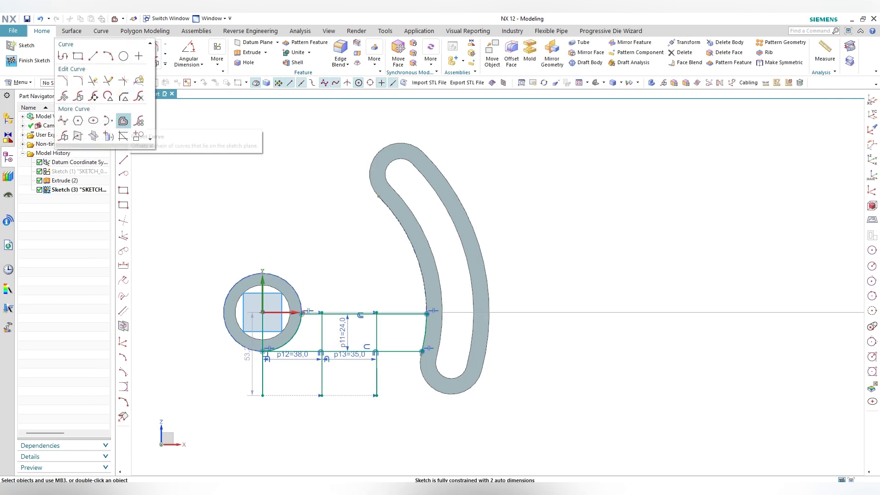
pyautogui.click(122, 122)
pyautogui.click(398, 355)
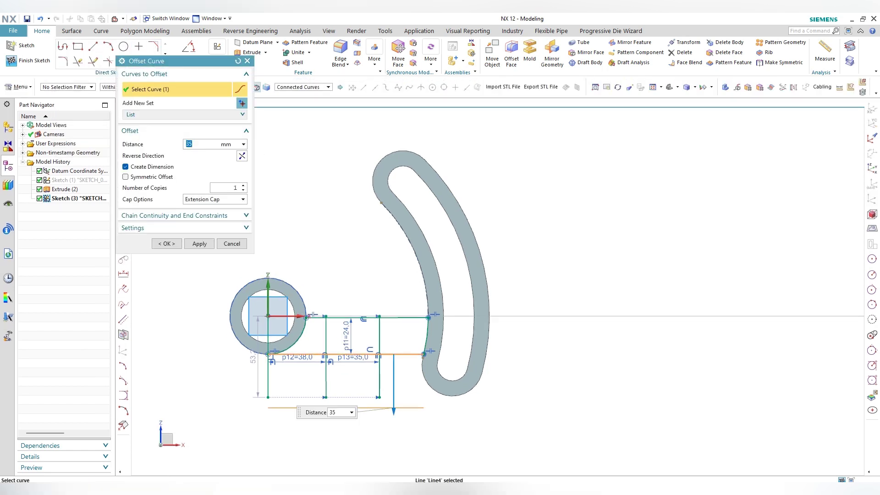
pyautogui.press('Return')
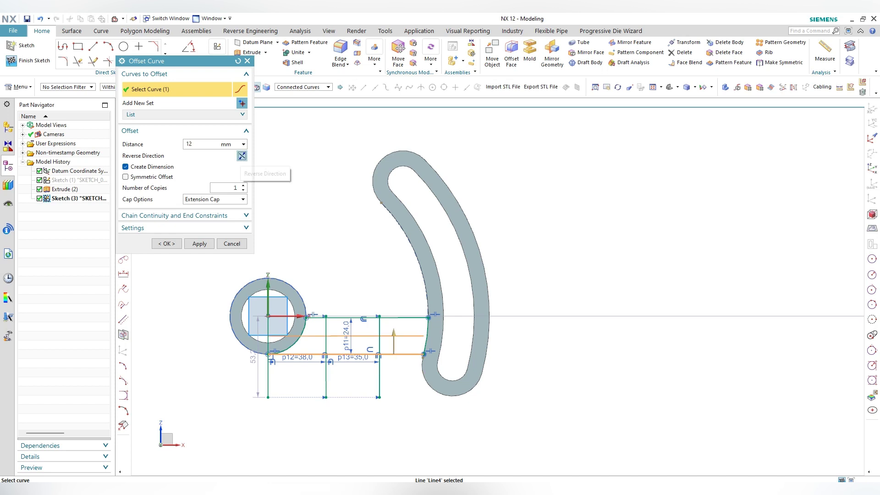
pyautogui.click(199, 243)
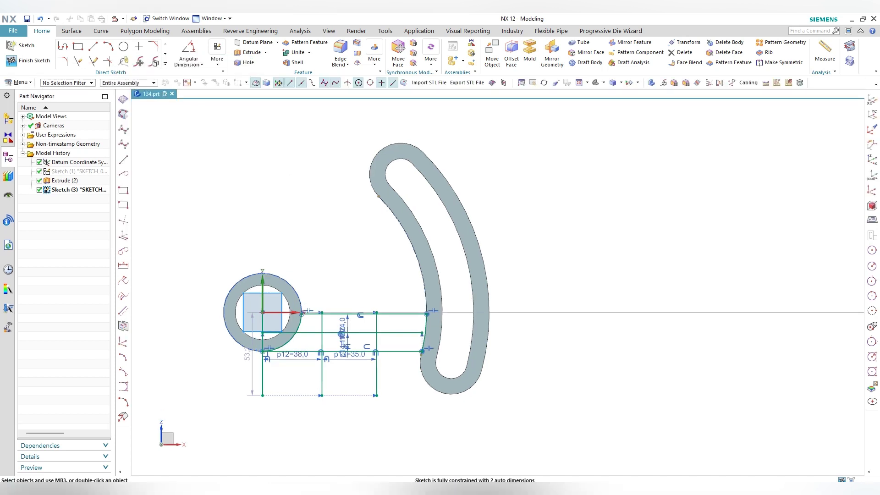
pyautogui.scroll(1, 317, 373)
pyautogui.scroll(1, 317, 373)
# Step: Convert the vertical offset lines and the 12 mm horizontal line to construction lines
pyautogui.rightClick(324, 374)
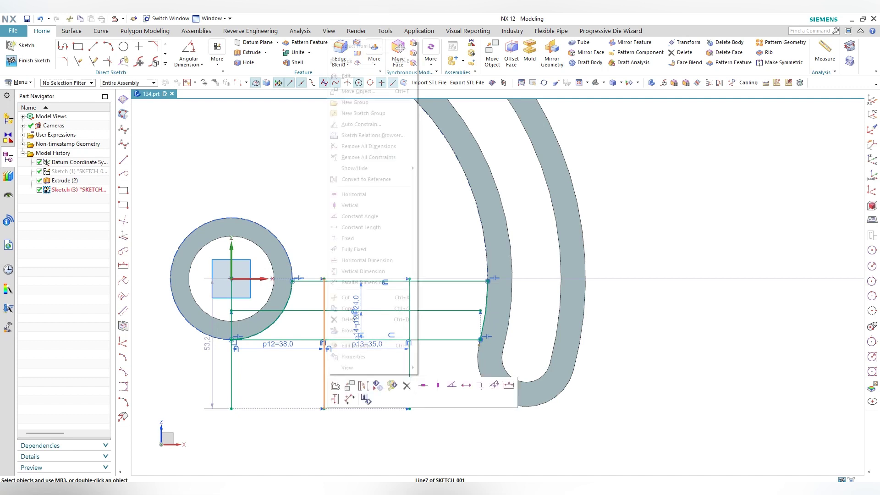
pyautogui.click(350, 385)
pyautogui.click(409, 330)
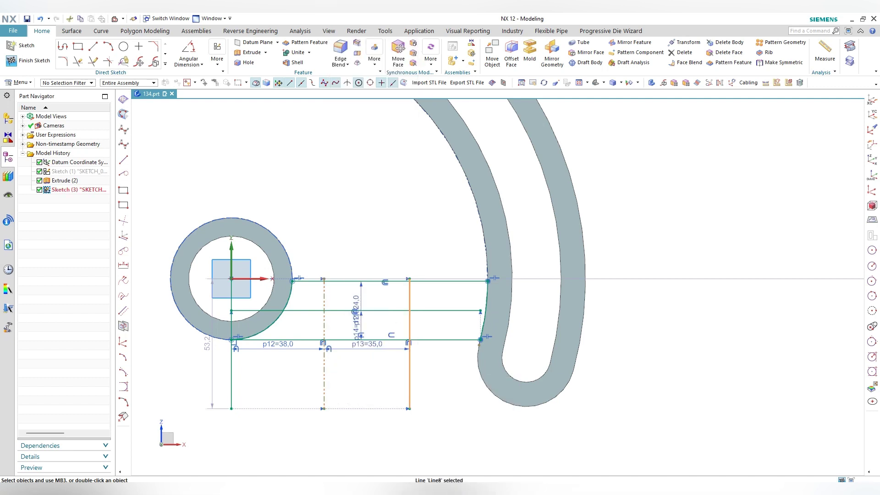
pyautogui.click(403, 311)
pyautogui.rightClick(232, 373)
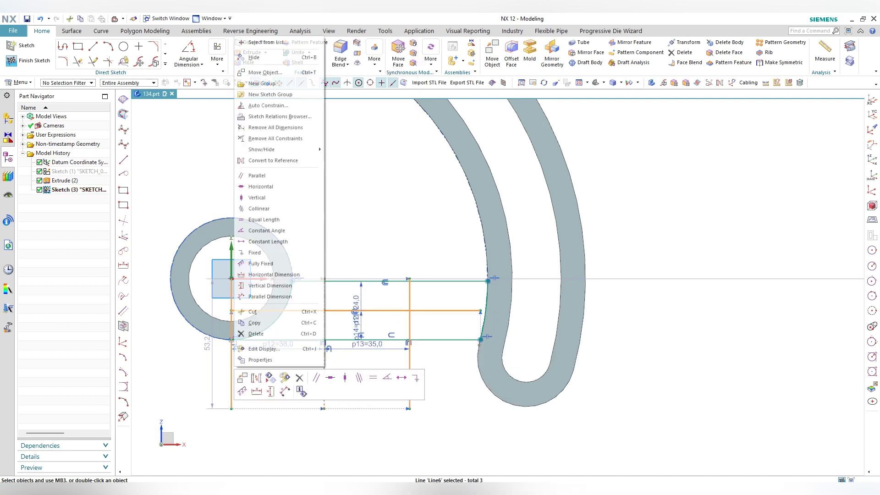
pyautogui.click(258, 385)
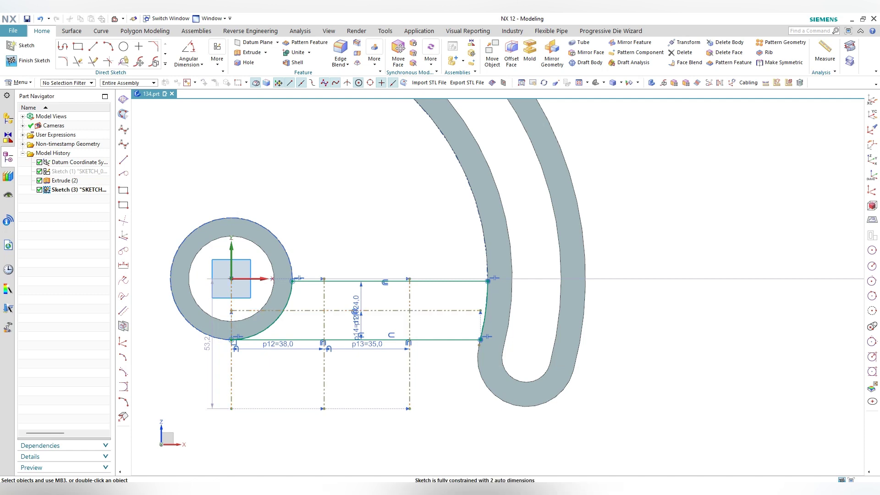
# Step: Place two Ø15 circles at the centerline intersections of the helper lines
pyautogui.click(123, 46)
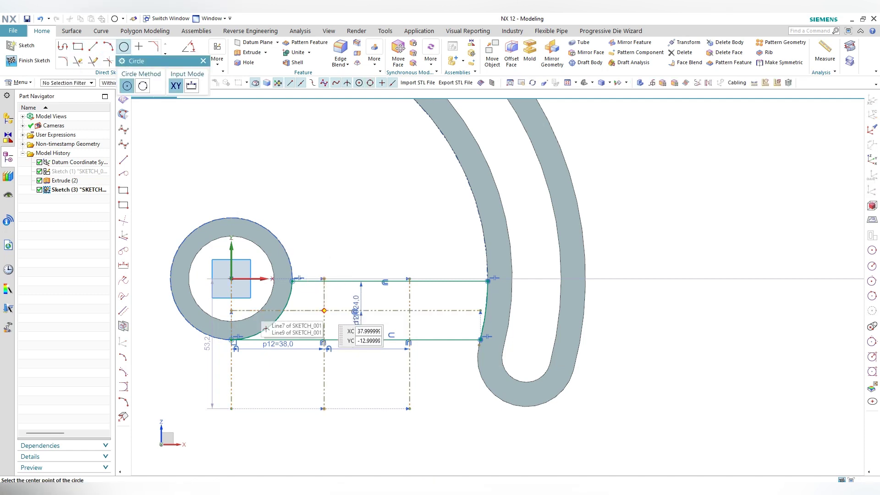
pyautogui.click(324, 311)
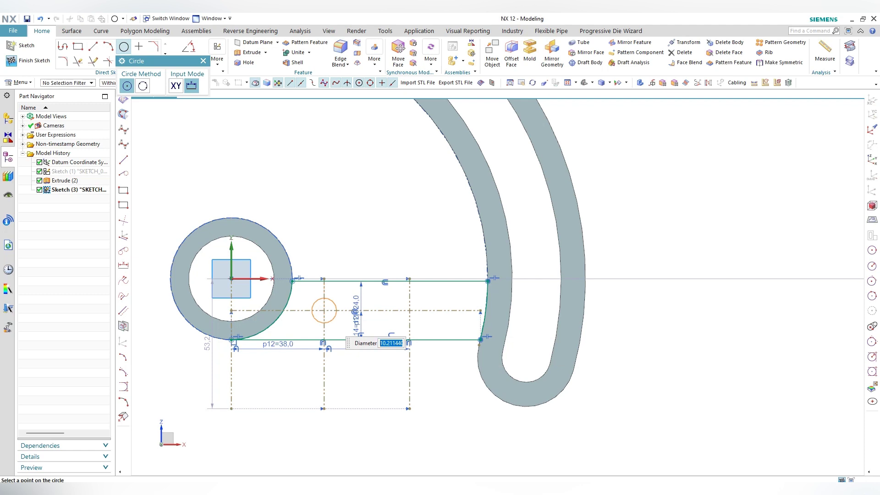
pyautogui.write('15')
pyautogui.press('Return')
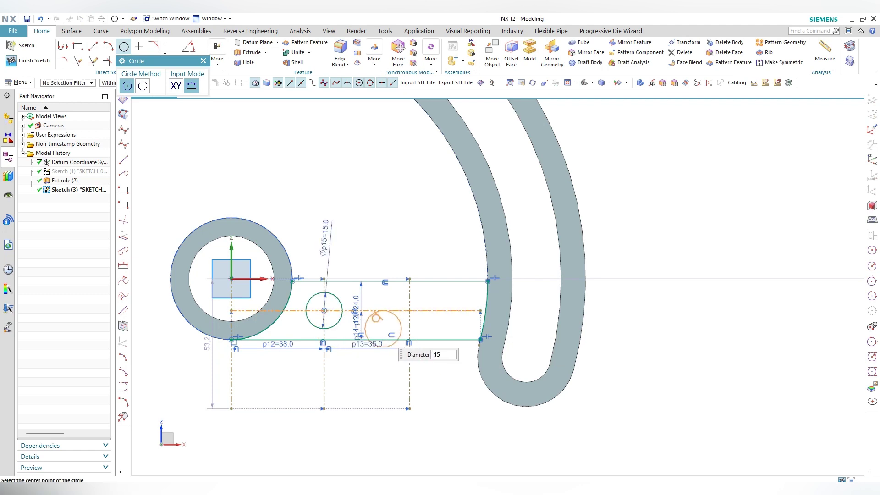
pyautogui.click(409, 310)
pyautogui.press('Escape')
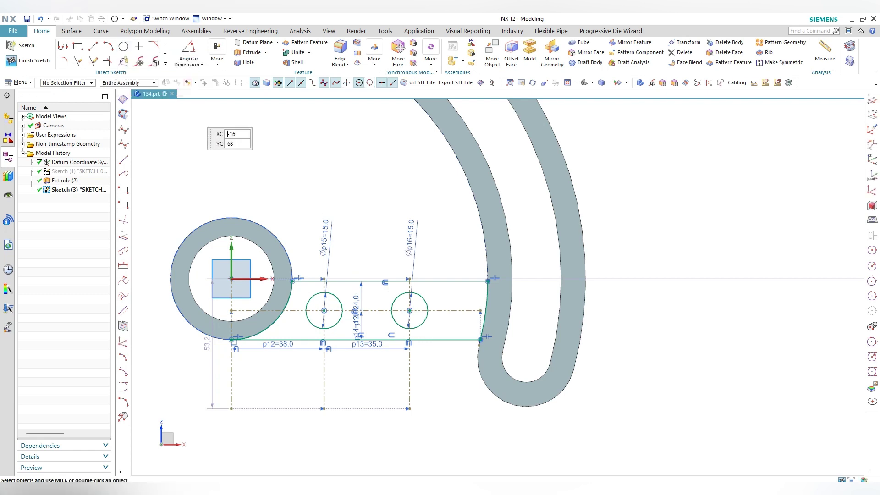
# Step: Draw top and bottom tangent lines between the circles and delete the perpendicular constraint
pyautogui.press('l')
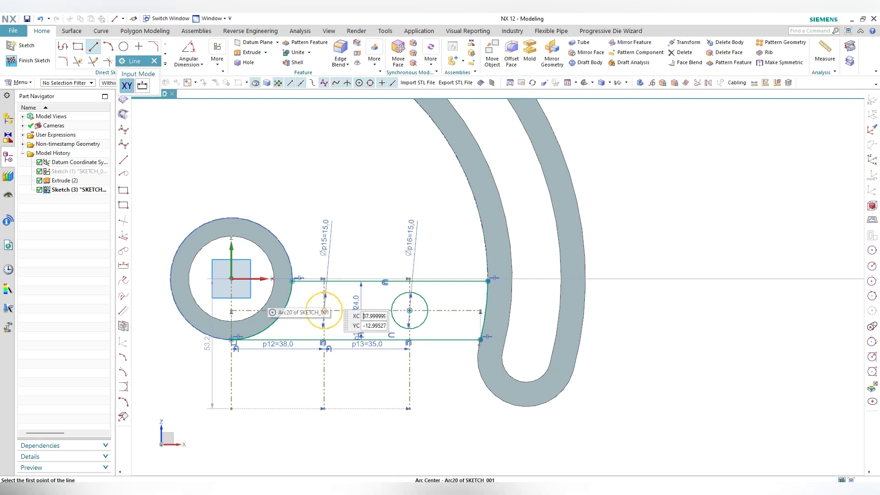
pyautogui.click(324, 292)
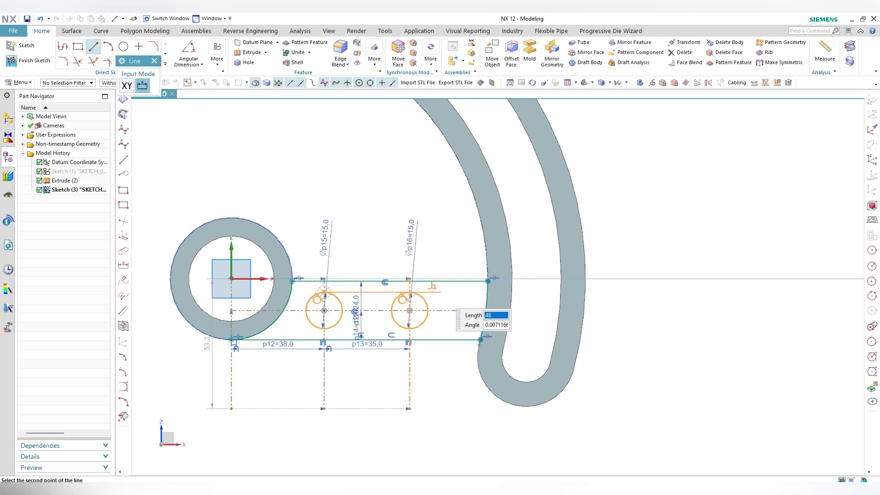
pyautogui.click(440, 292)
pyautogui.click(409, 328)
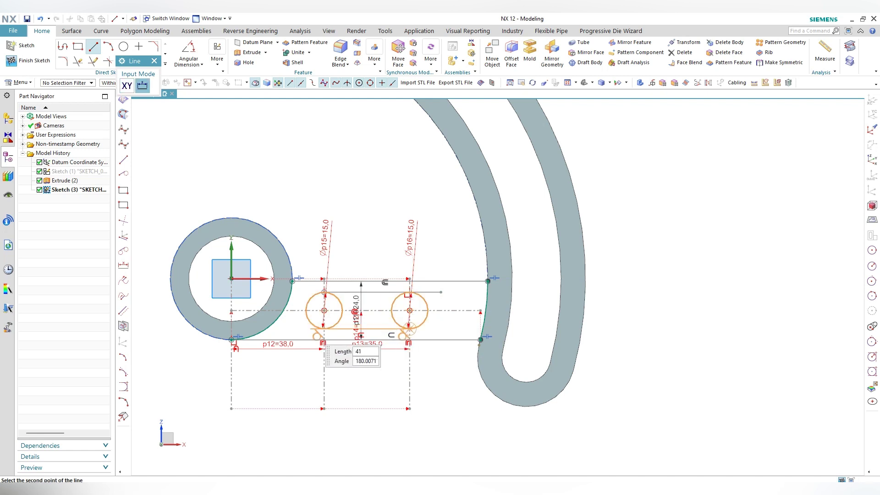
pyautogui.click(304, 329)
pyautogui.press('Escape')
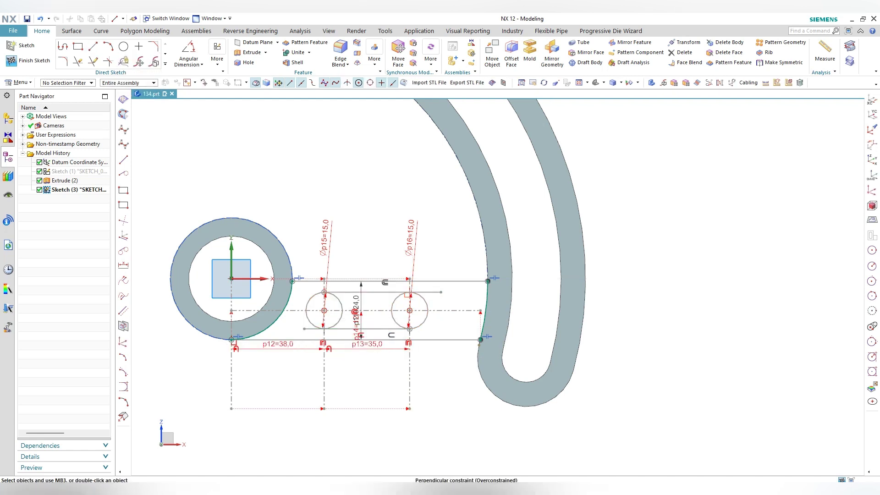
pyautogui.rightClick(407, 295)
pyautogui.click(426, 336)
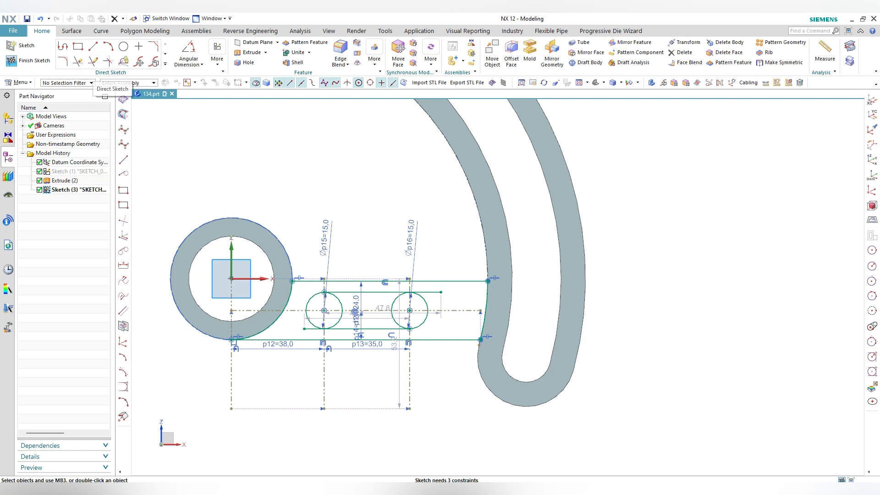
# Step: Trim the line overhang and the circles' inner arcs to form the obround slot
pyautogui.click(78, 61)
pyautogui.scroll(3, 343, 315)
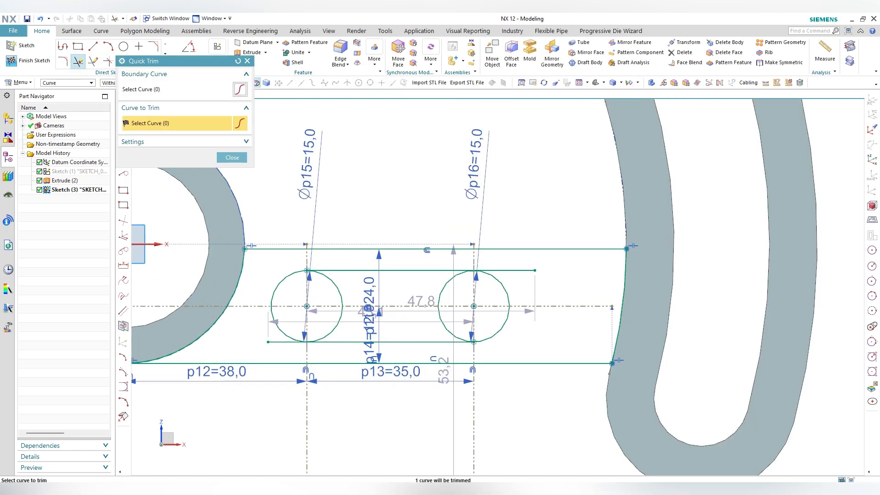
pyautogui.click(504, 270)
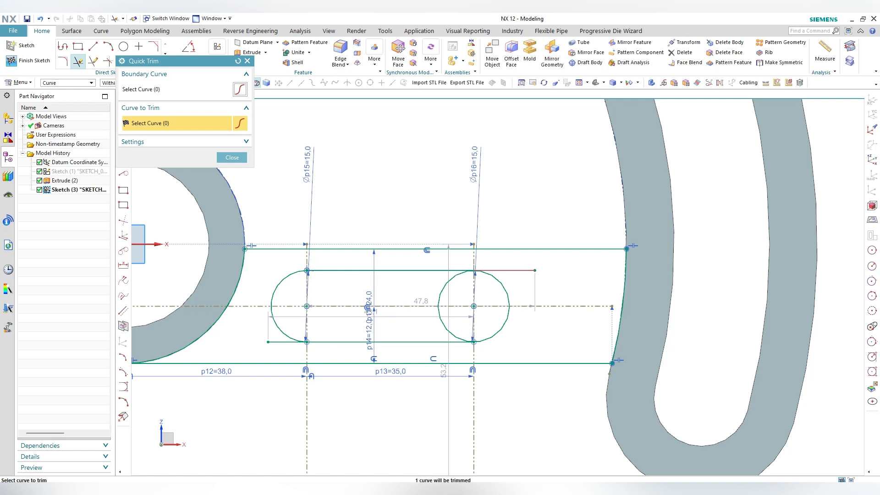
pyautogui.click(449, 280)
pyautogui.click(443, 326)
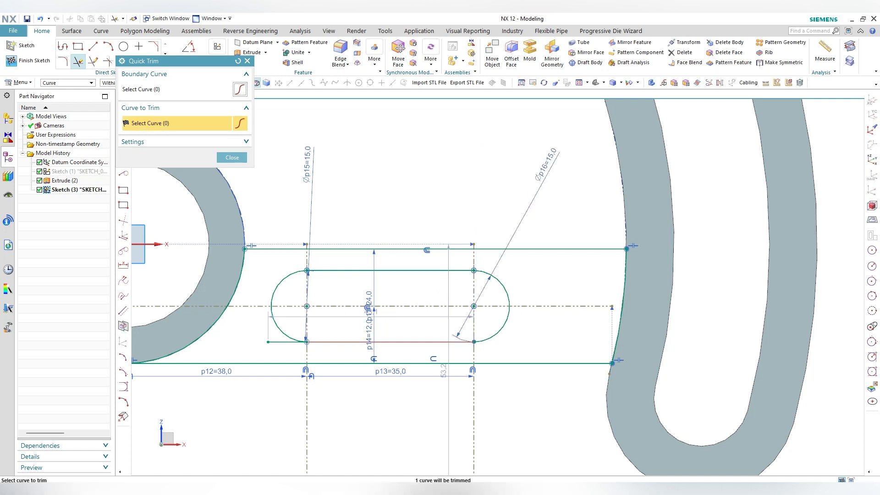
pyautogui.press('Escape')
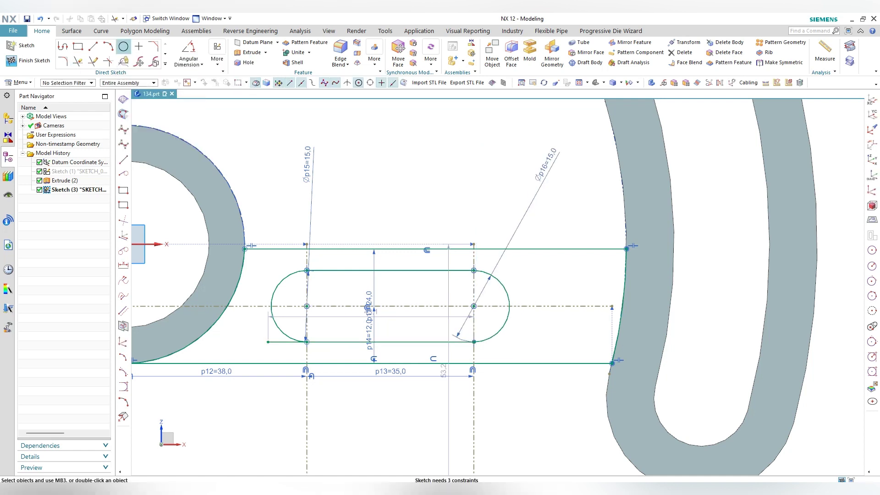
pyautogui.click(78, 61)
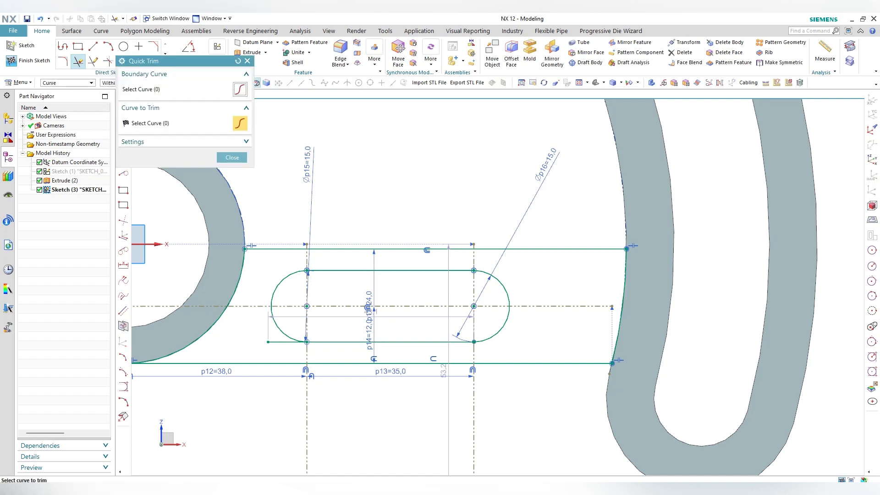
pyautogui.press('Escape')
pyautogui.scroll(-5, 458, 275)
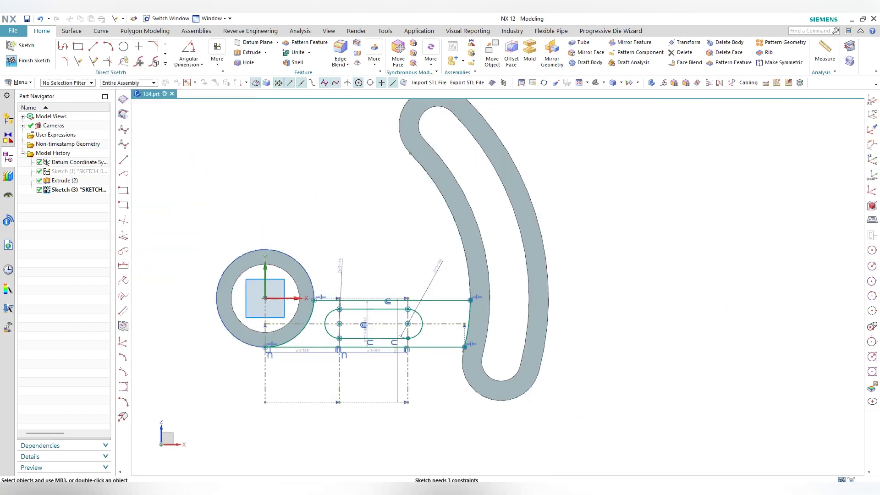
# Step: Finish the sketch and view the part in 3D
pyautogui.moveTo(458, 275); pyautogui.dragTo(511, 254, button='middle')
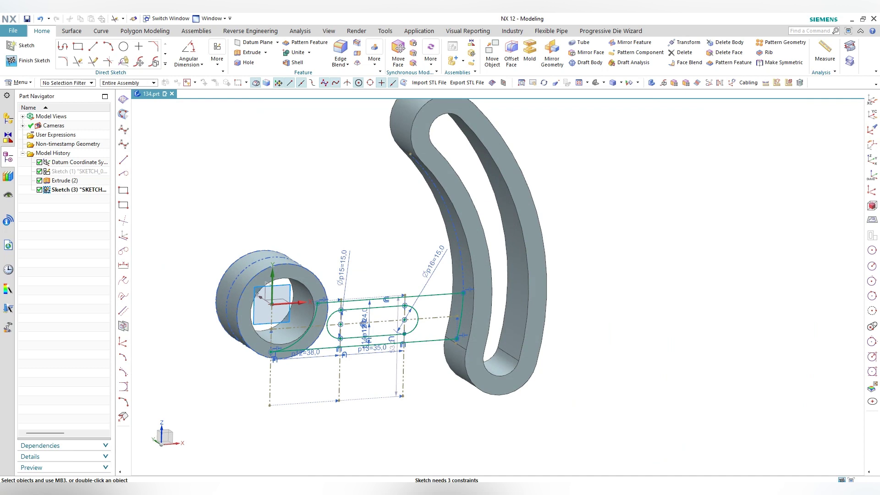
pyautogui.hotkey('ctrl', 'q')
pyautogui.moveTo(440, 257); pyautogui.dragTo(477, 238, button='middle')
pyautogui.scroll(5, 349, 287)
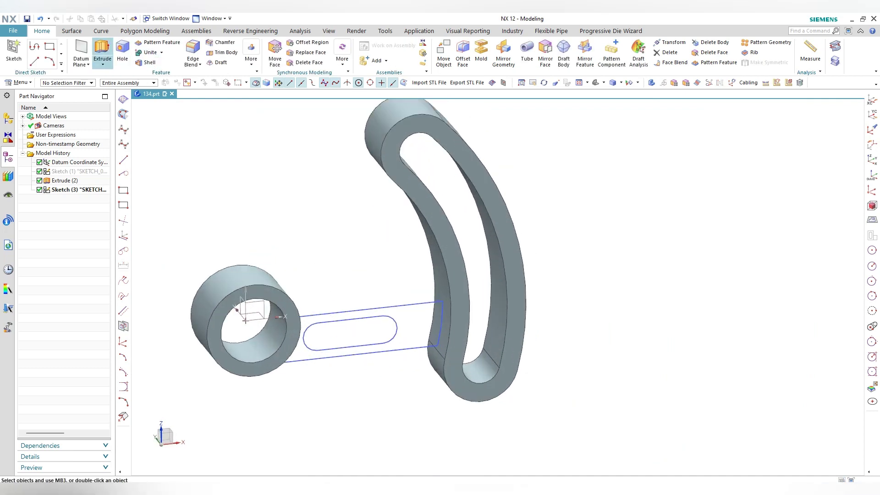
# Step: Extrude the arm and slot curves symmetrically with distance 38/2
pyautogui.click(102, 53)
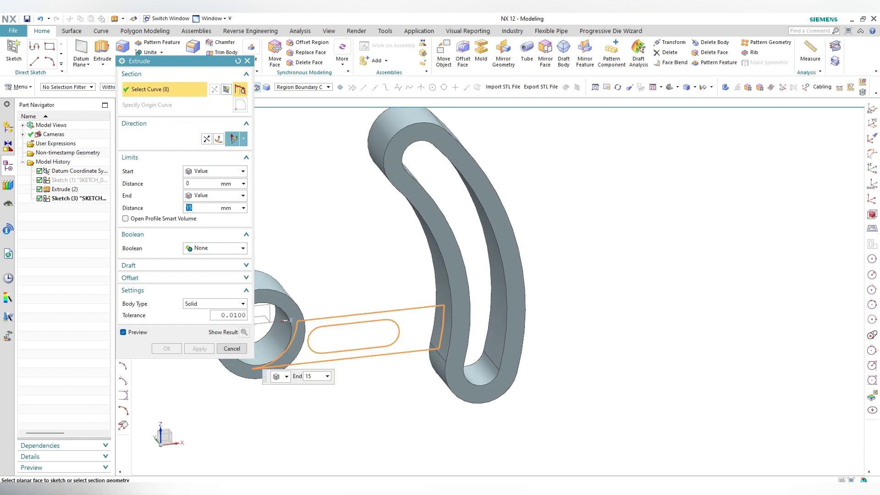
pyautogui.click(428, 347)
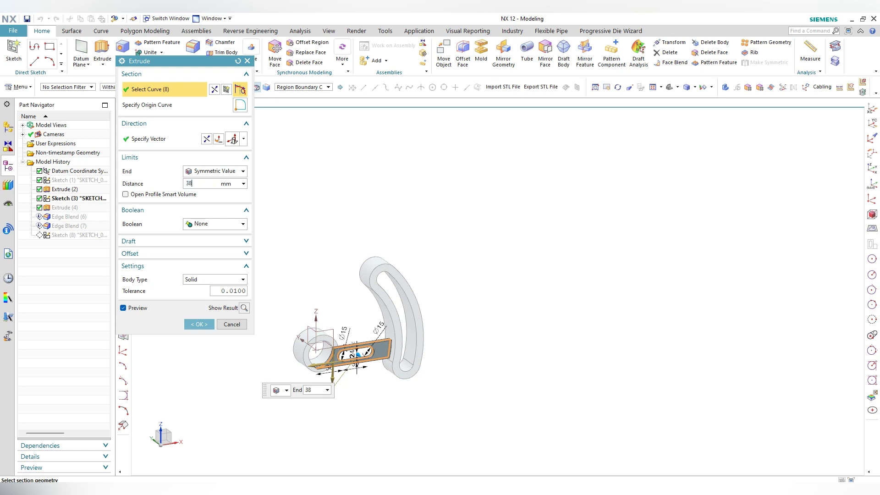
pyautogui.press('Return')
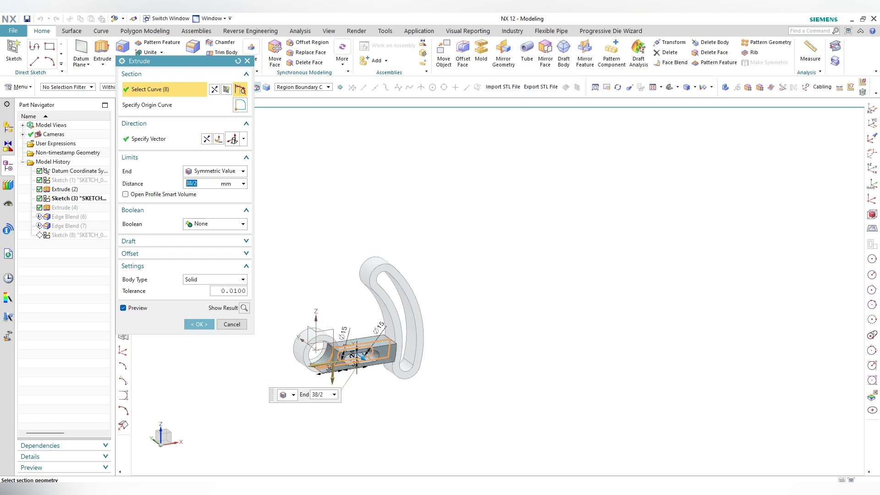
pyautogui.press('Return')
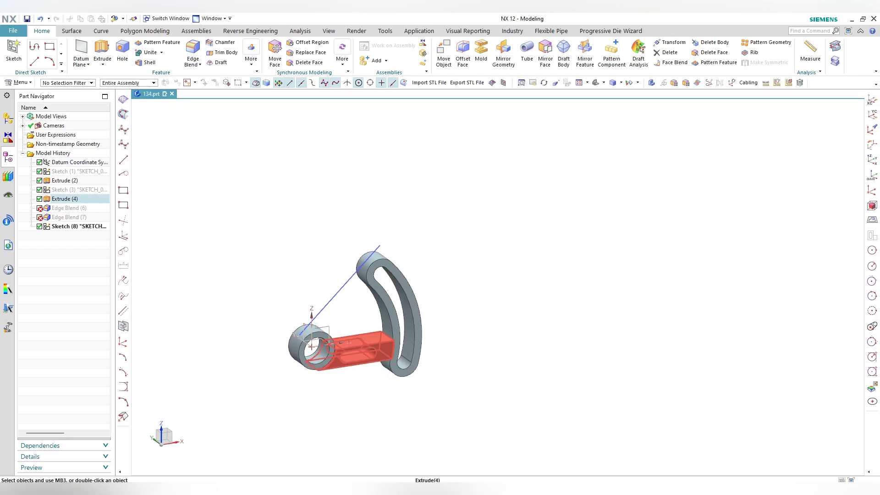
pyautogui.moveTo(367, 344)
pyautogui.mouseDown(button='middle')
pyautogui.moveTo(348, 316)
pyautogui.moveTo(348, 362)
pyautogui.mouseUp(button='middle')
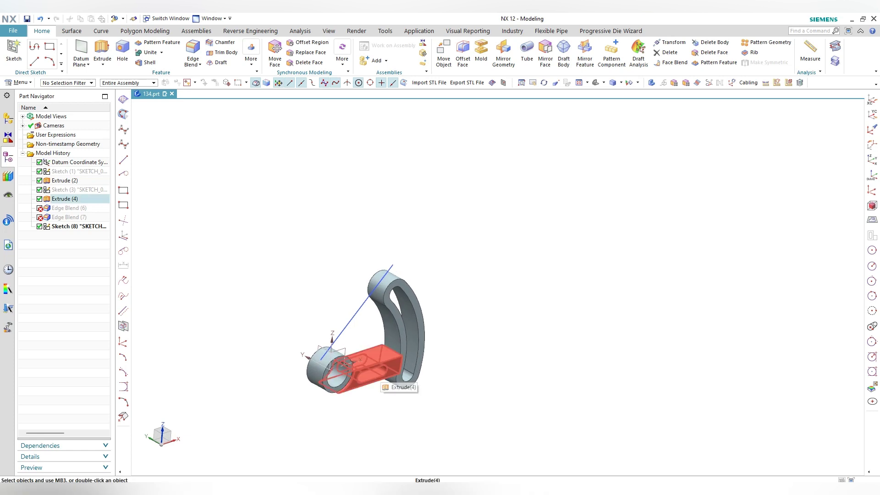
# Step: Edit the arm extrusion to change its symmetric distance to 15
pyautogui.doubleClick(367, 367)
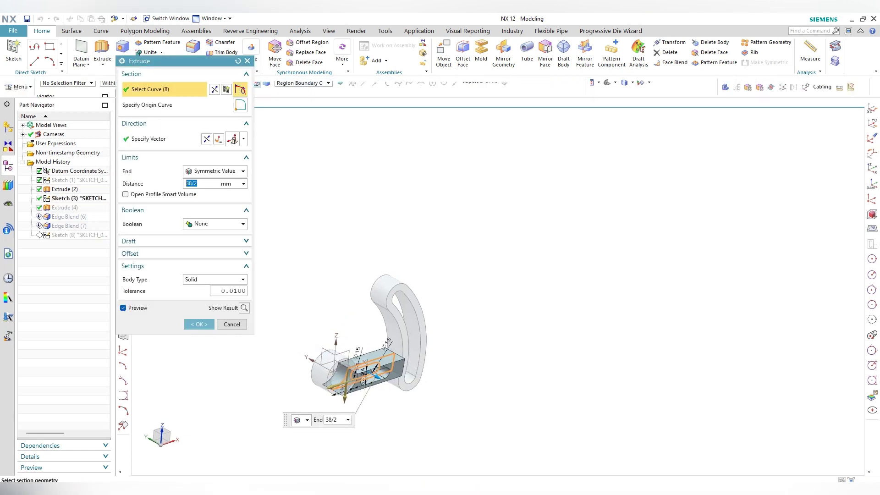
pyautogui.write('15')
pyautogui.press('Return')
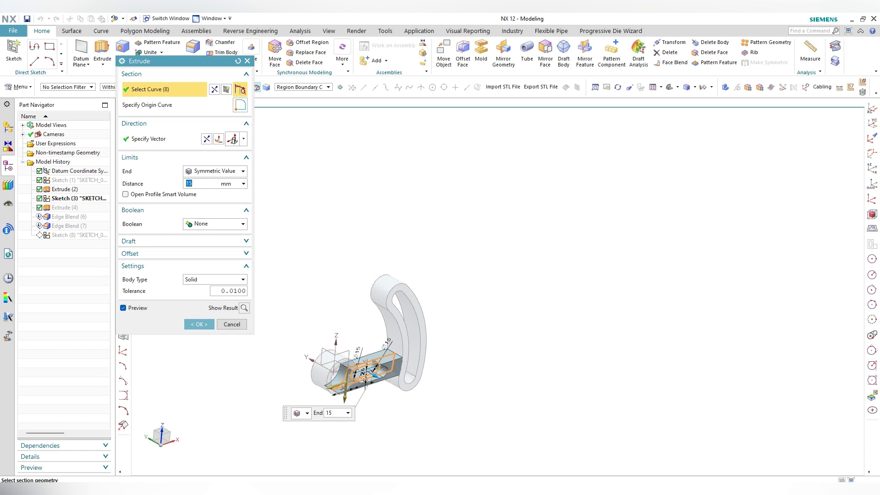
pyautogui.press('Return')
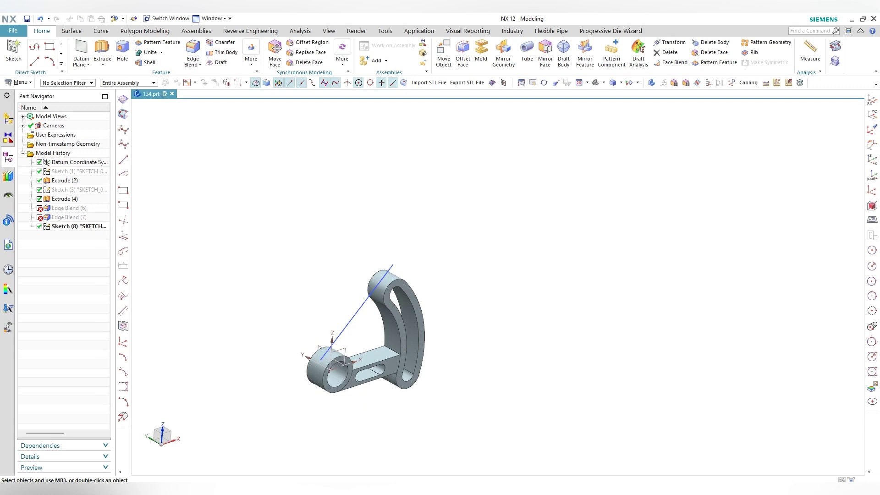
# Step: Delete the leftover unused sketch line from the model
pyautogui.click(362, 304)
pyautogui.rightClick(362, 305)
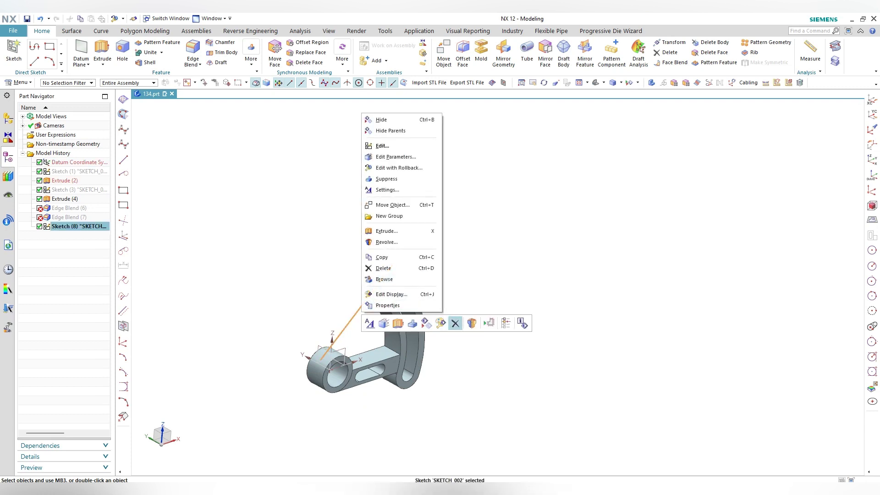
pyautogui.click(455, 323)
pyautogui.moveTo(367, 335); pyautogui.dragTo(380, 330, button='middle')
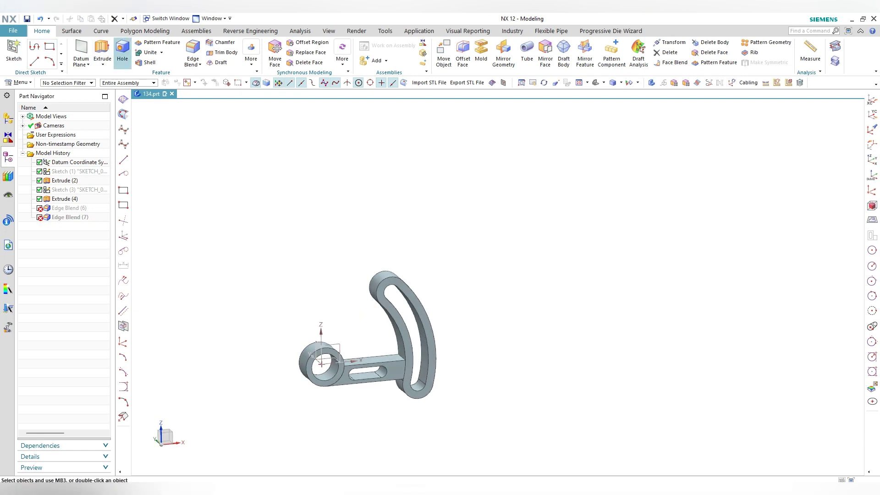
# Step: Unite the slotted arm with the curved arm into one body
pyautogui.click(149, 52)
pyautogui.click(384, 293)
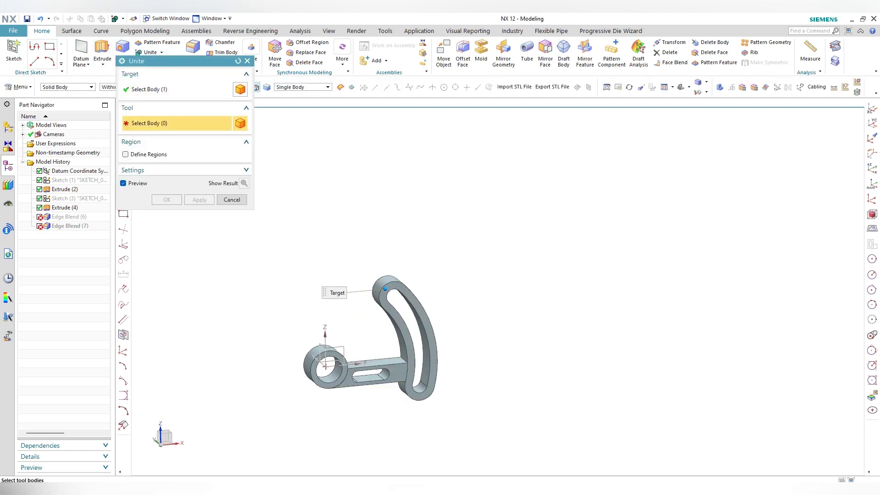
pyautogui.click(369, 369)
pyautogui.press('Return')
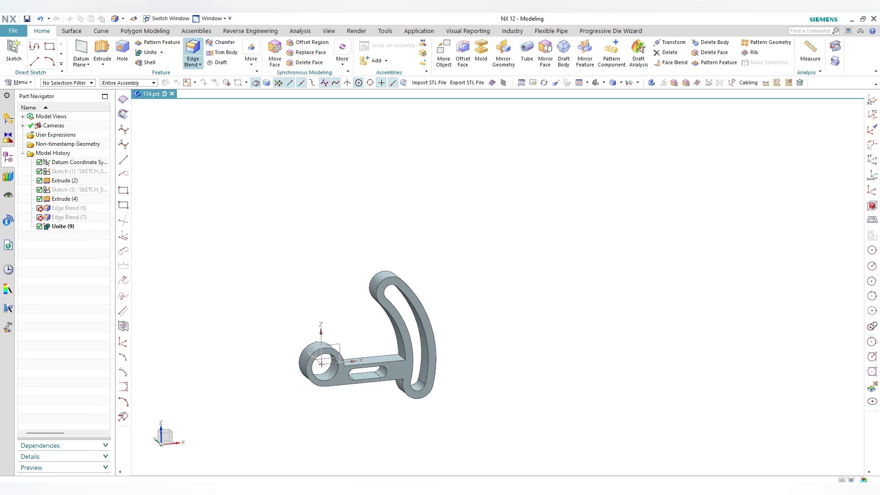
# Step: Round both arm joint edges with a 10 mm edge blend
pyautogui.click(193, 53)
pyautogui.click(406, 361)
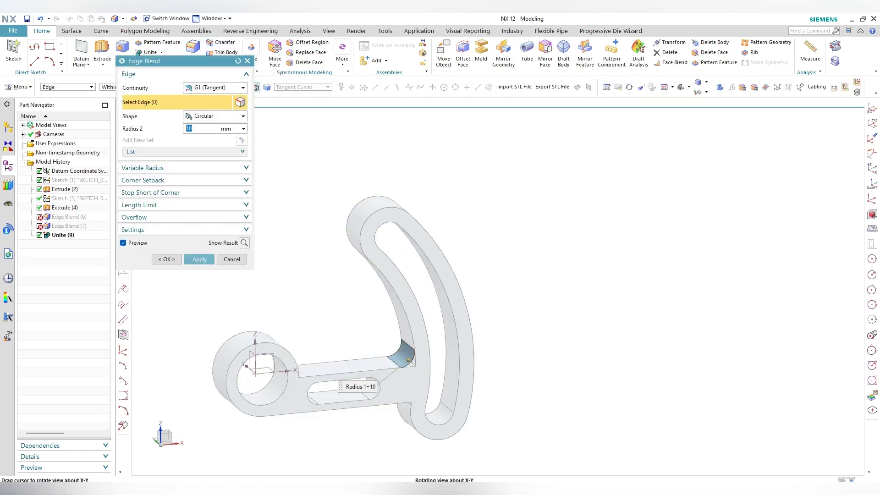
pyautogui.moveTo(406, 361)
pyautogui.mouseDown(button='middle')
pyautogui.moveTo(412, 339)
pyautogui.moveTo(385, 348)
pyautogui.mouseUp(button='middle')
pyautogui.scroll(5, 402, 442)
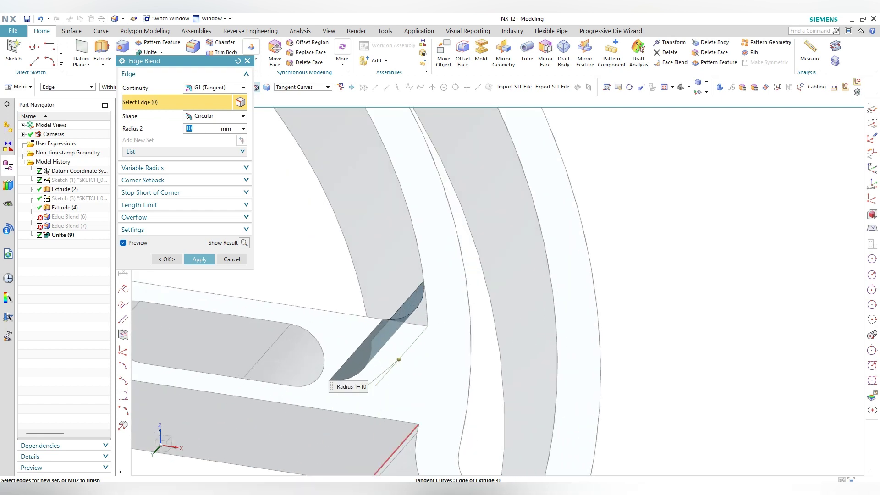
pyautogui.click(410, 357)
pyautogui.scroll(-5, 410, 357)
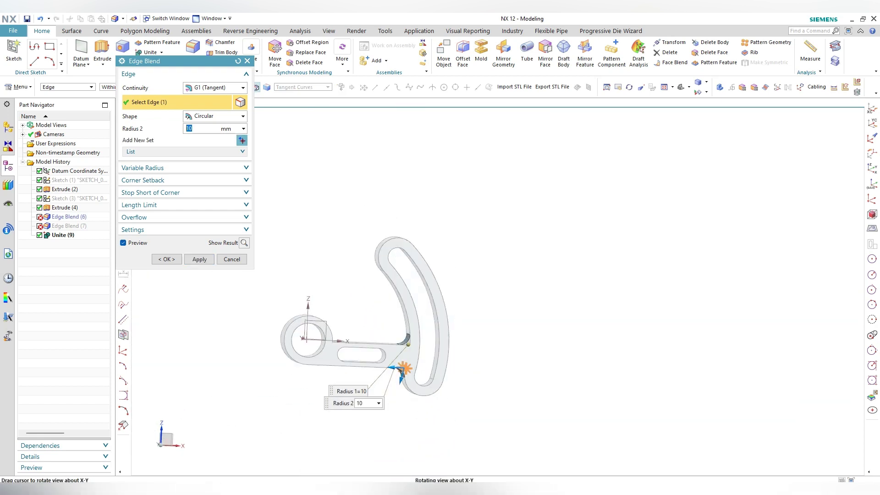
pyautogui.moveTo(410, 358); pyautogui.dragTo(426, 353, button='middle')
pyautogui.scroll(3, 378, 323)
pyautogui.click(354, 292)
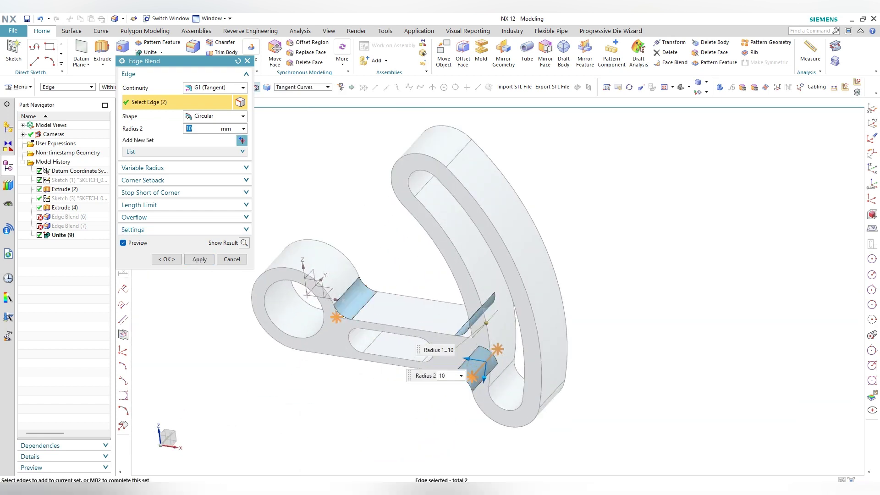
pyautogui.click(199, 260)
pyautogui.click(232, 259)
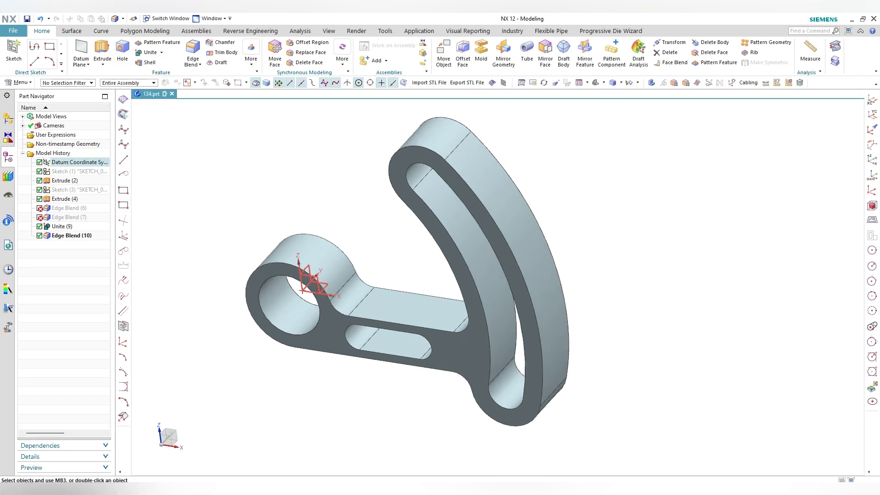
pyautogui.hotkey('ctrl', 'alt', 'f')
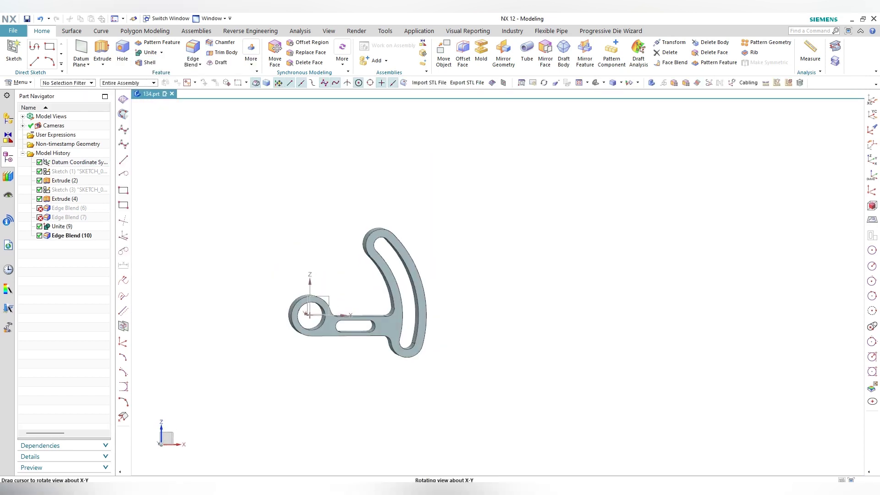
pyautogui.moveTo(306, 281); pyautogui.dragTo(321, 275, button='middle')
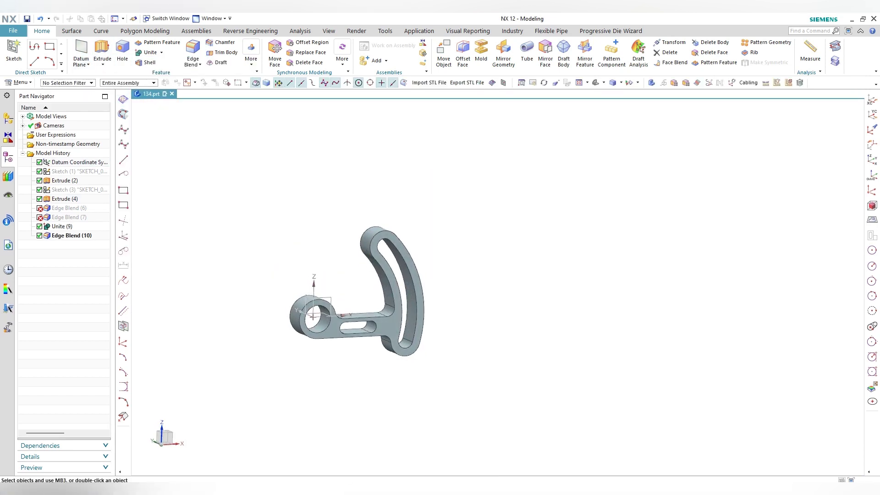
# Step: Start a new sketch on the XZ datum plane, viewed face-on
pyautogui.click(13, 50)
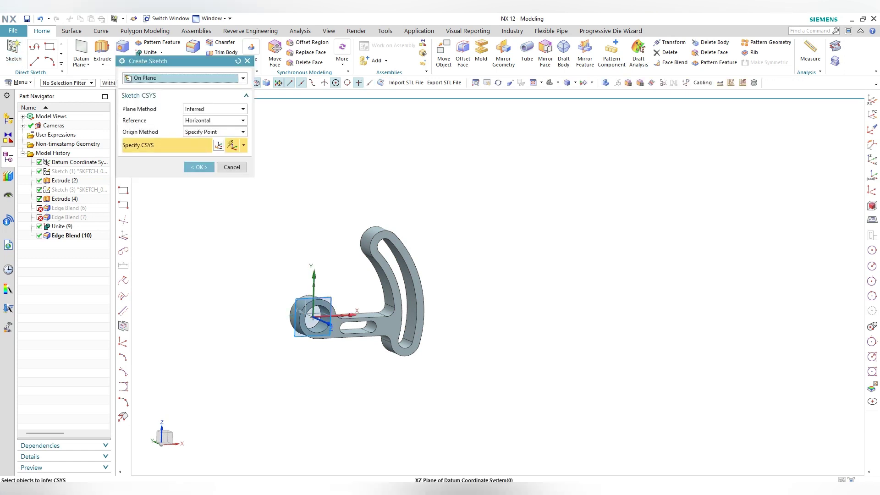
pyautogui.click(321, 302)
pyautogui.middleClick(320, 303)
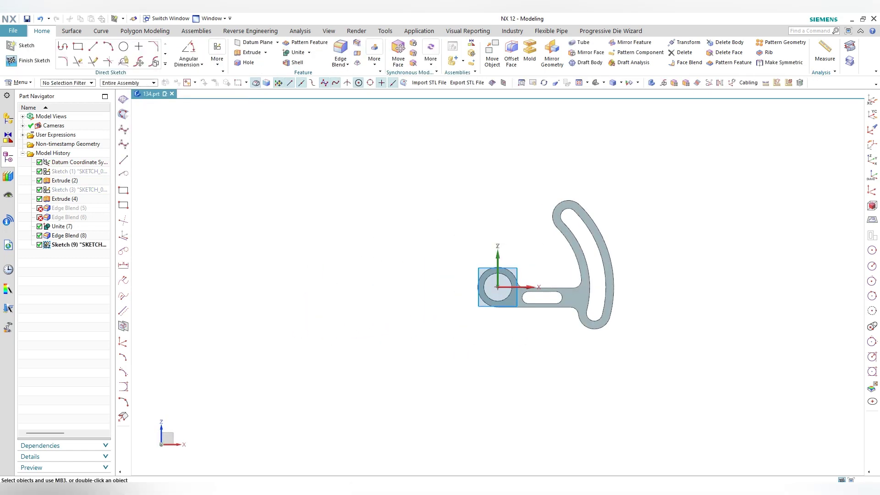
pyautogui.rightClick(717, 225)
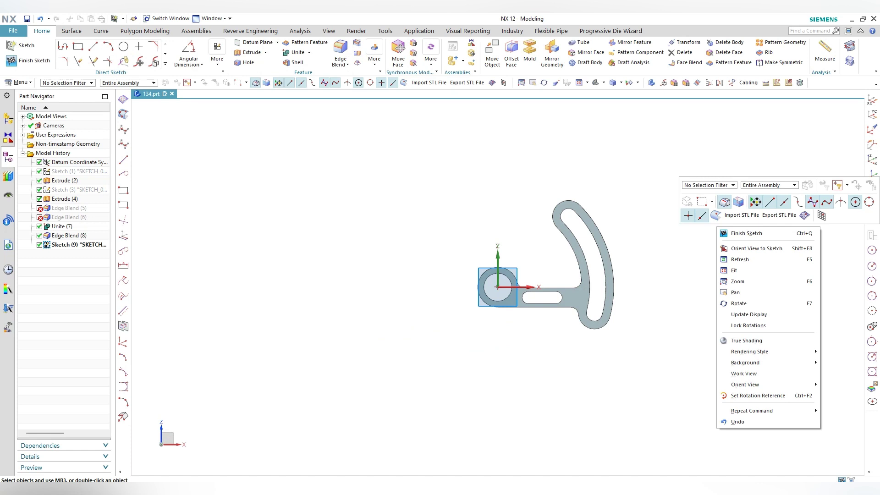
pyautogui.click(756, 248)
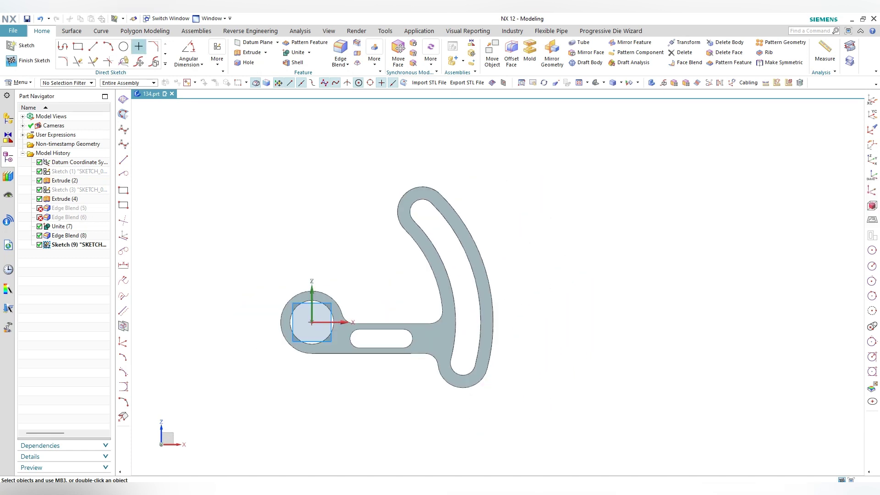
# Step: Draw a 153 mm line from the hub's outer edge toward the curved arm
pyautogui.click(93, 46)
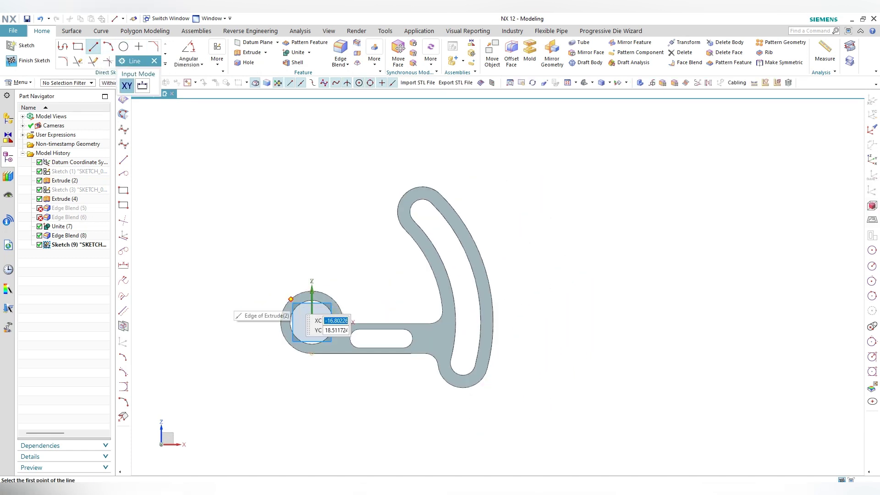
pyautogui.click(287, 298)
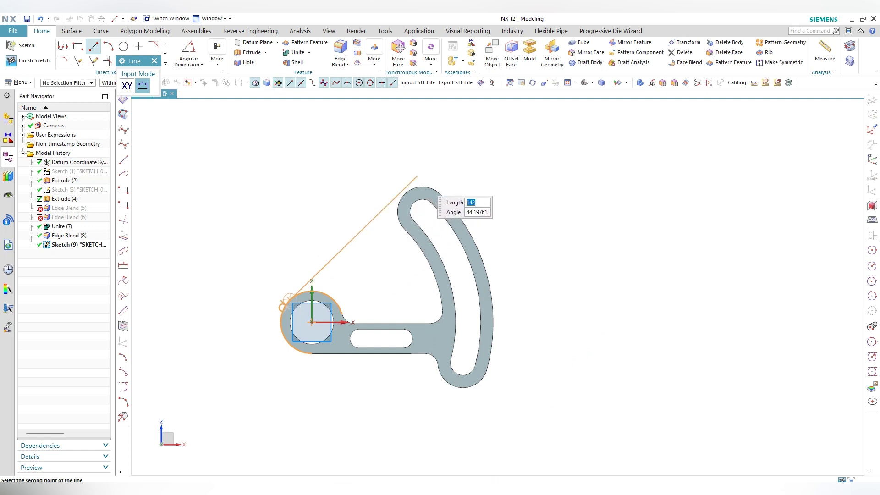
pyautogui.write('153')
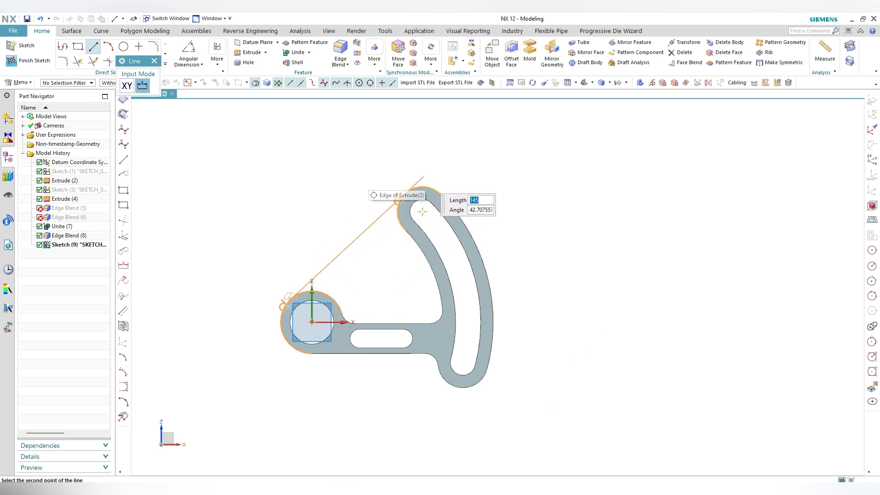
pyautogui.press('Return')
pyautogui.press('Escape')
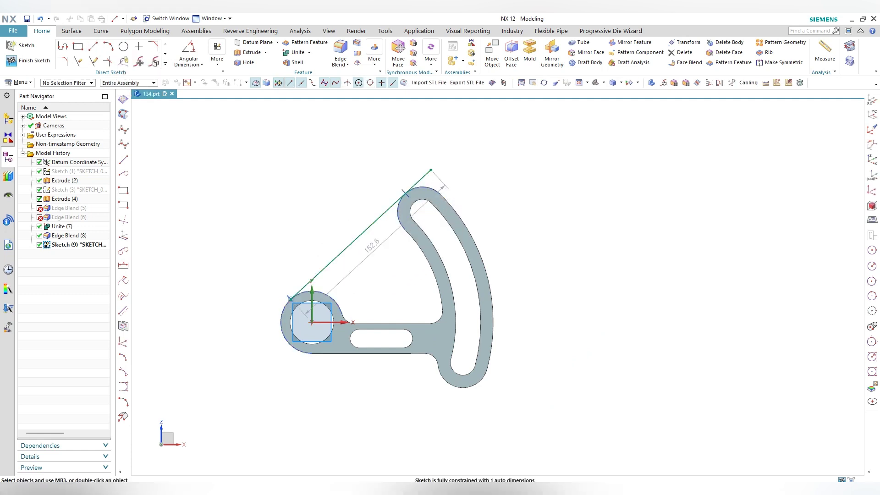
# Step: Project the hub, connecting-arm, fillet and curved-arm inner edges into the sketch
pyautogui.click(165, 64)
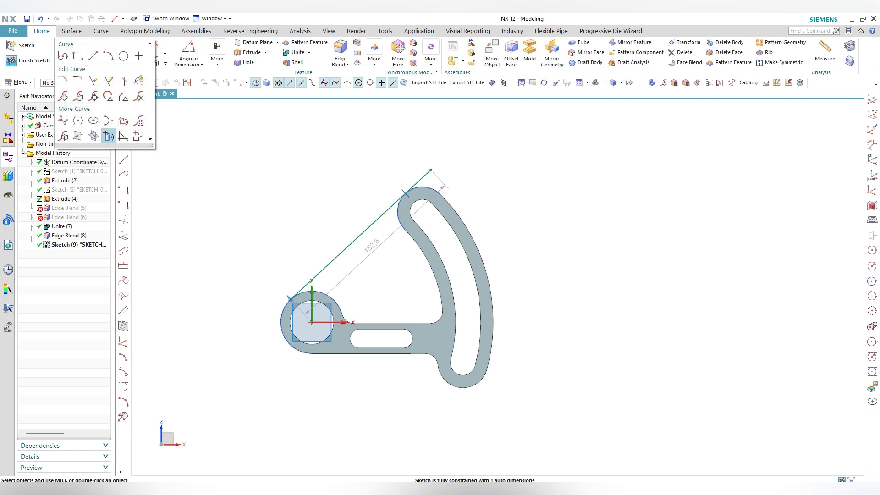
pyautogui.click(108, 135)
pyautogui.click(302, 296)
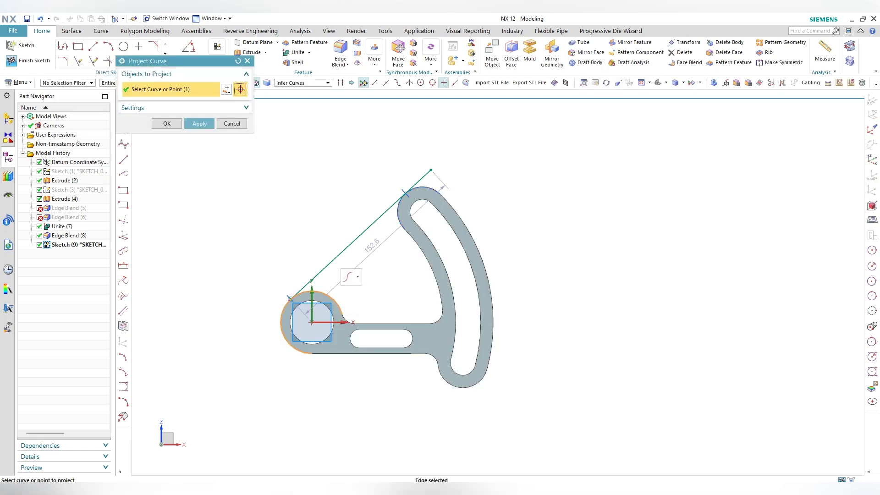
pyautogui.scroll(4, 346, 327)
pyautogui.click(415, 316)
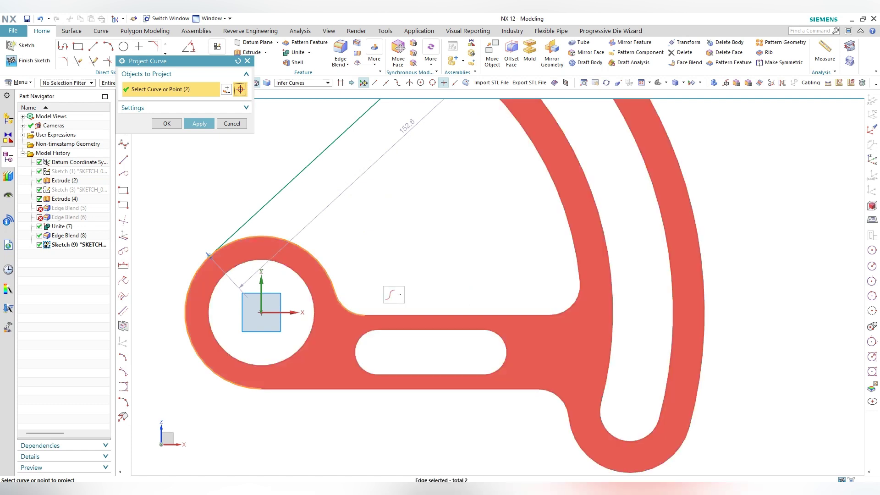
pyautogui.click(426, 315)
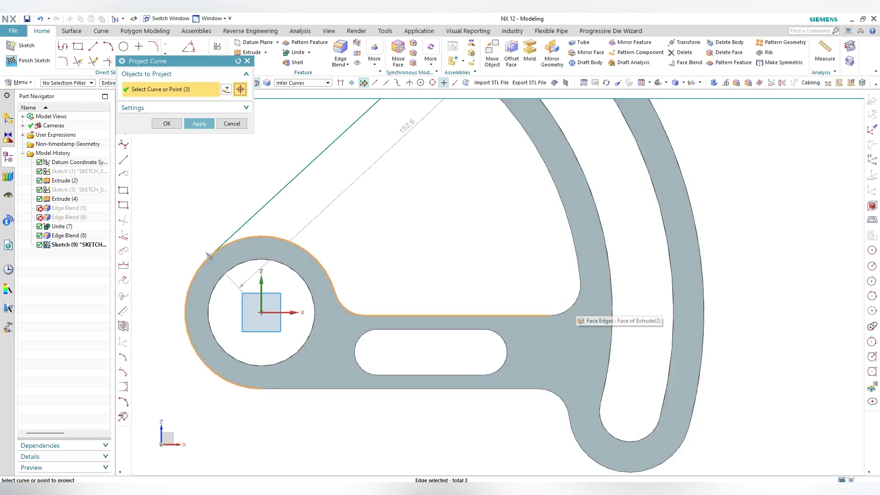
pyautogui.click(571, 306)
pyautogui.click(579, 250)
pyautogui.scroll(-3, 385, 294)
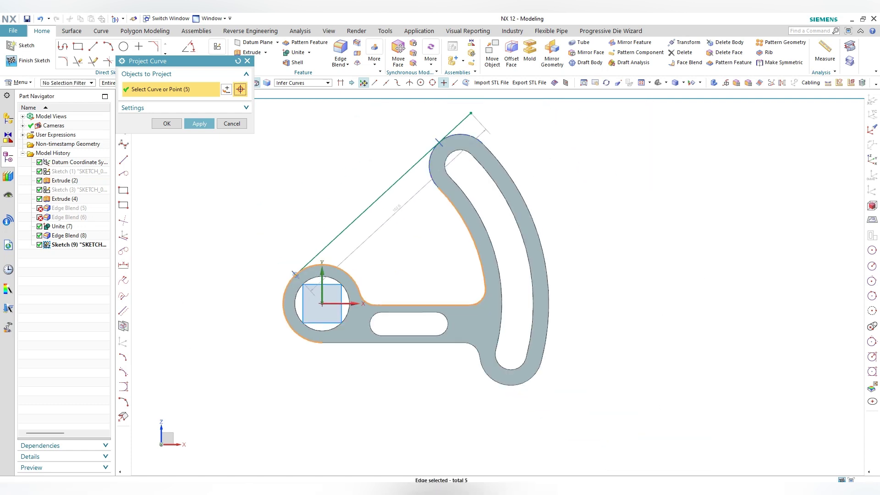
pyautogui.click(431, 156)
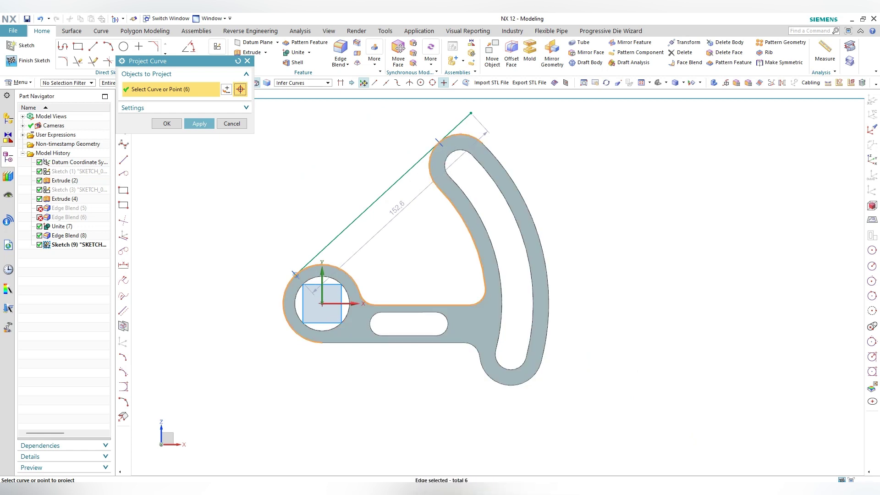
pyautogui.click(199, 124)
pyautogui.click(232, 124)
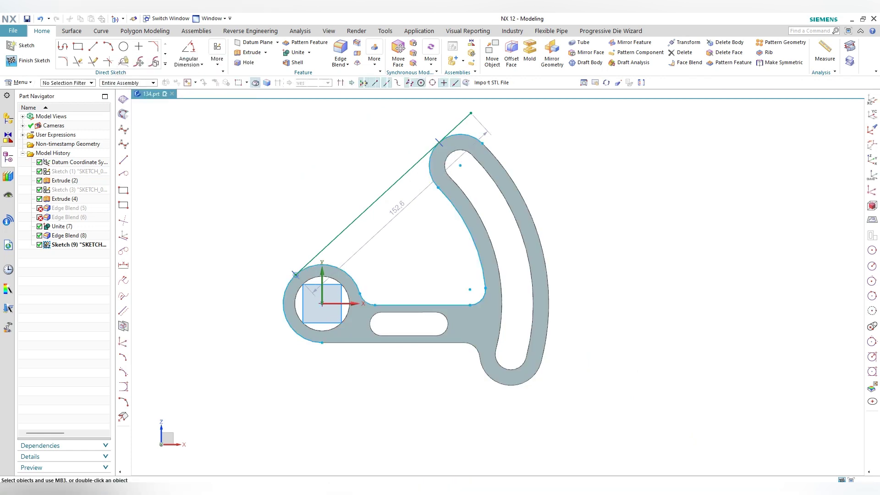
# Step: Trim the line's overhanging tip and the unneeded hub arc to close the rib outline
pyautogui.click(78, 61)
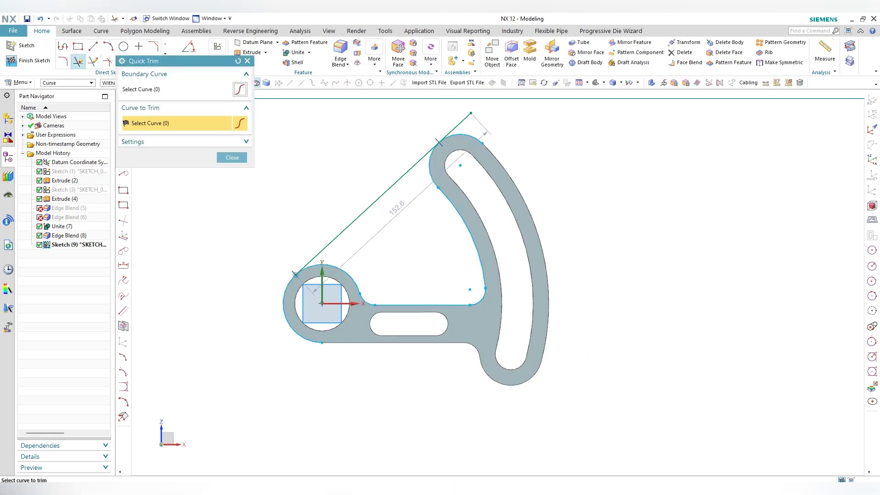
pyautogui.click(453, 129)
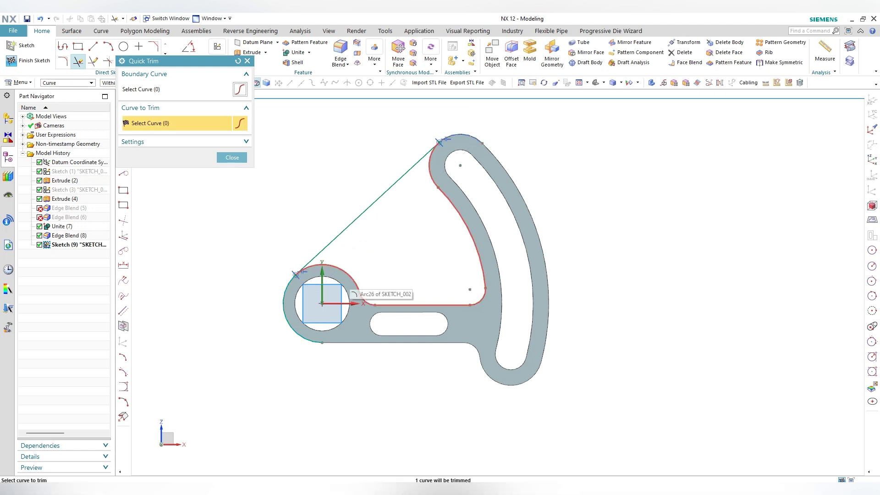
pyautogui.scroll(2, 298, 283)
pyautogui.click(294, 269)
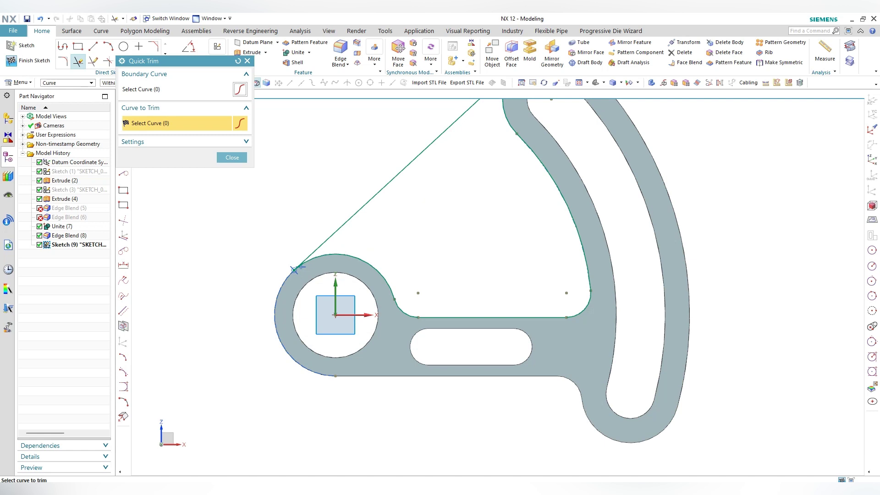
pyautogui.middleClick(294, 270)
pyautogui.scroll(-2, 294, 270)
pyautogui.moveTo(294, 270); pyautogui.dragTo(367, 339, button='middle')
# Step: Extrude the rib outline symmetrically to a 4 mm thick plate
pyautogui.click(251, 52)
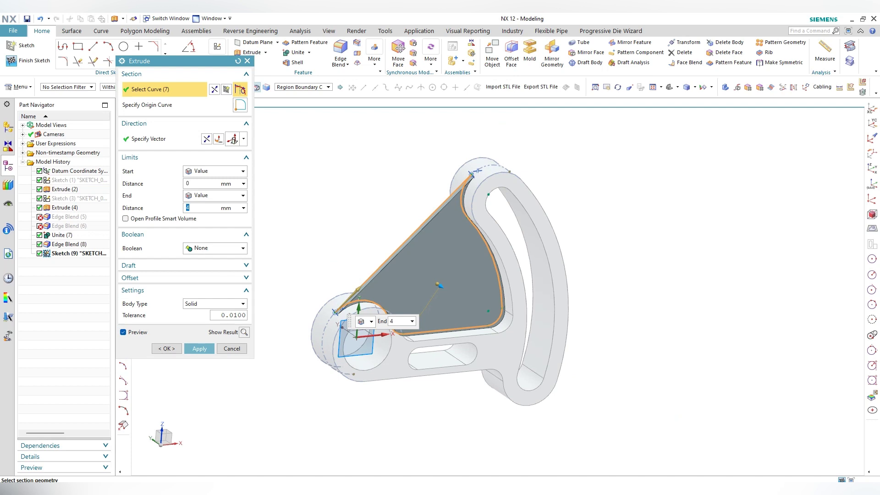
pyautogui.click(215, 170)
pyautogui.click(210, 194)
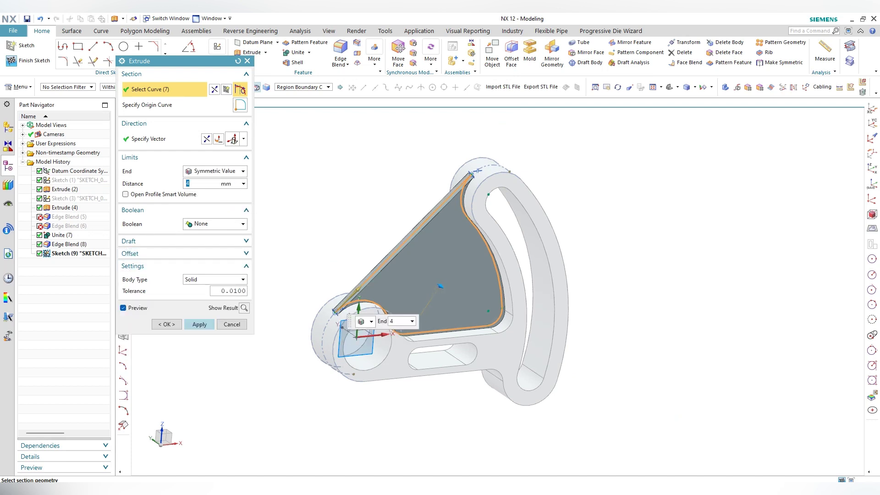
pyautogui.press('Return')
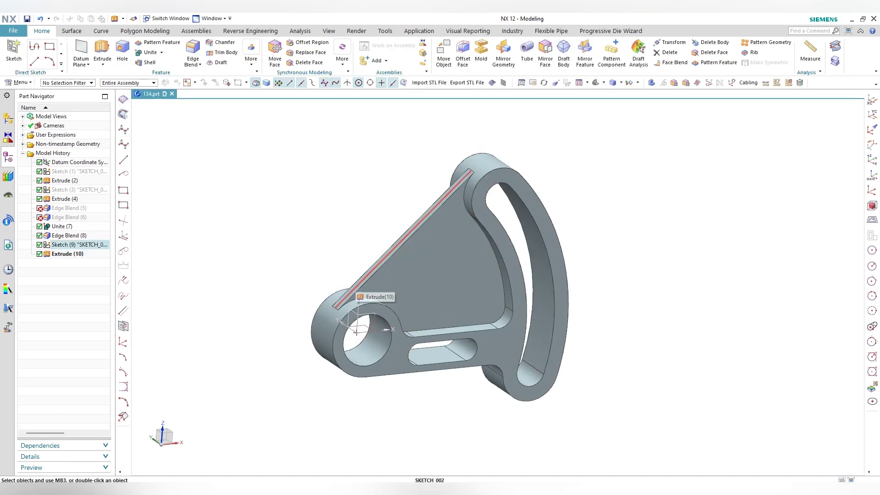
pyautogui.moveTo(358, 298); pyautogui.dragTo(351, 298, button='middle')
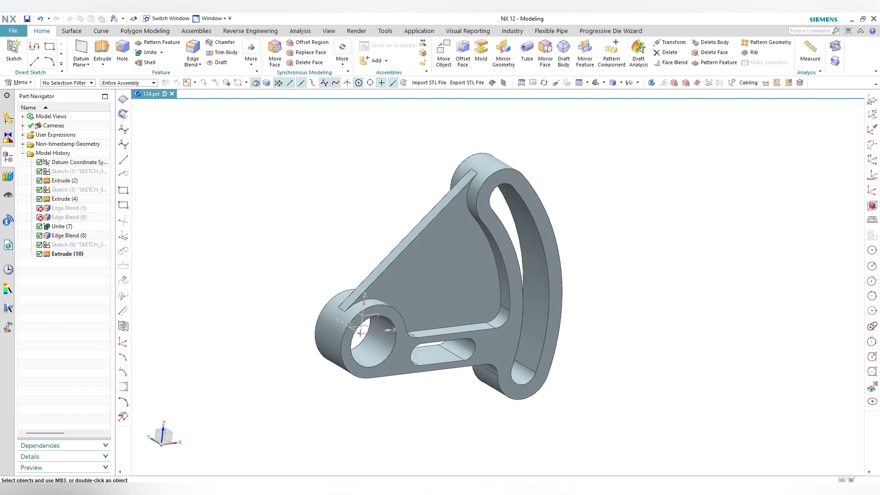
# Step: Unite the rib with the bracket body
pyautogui.click(150, 52)
pyautogui.click(527, 275)
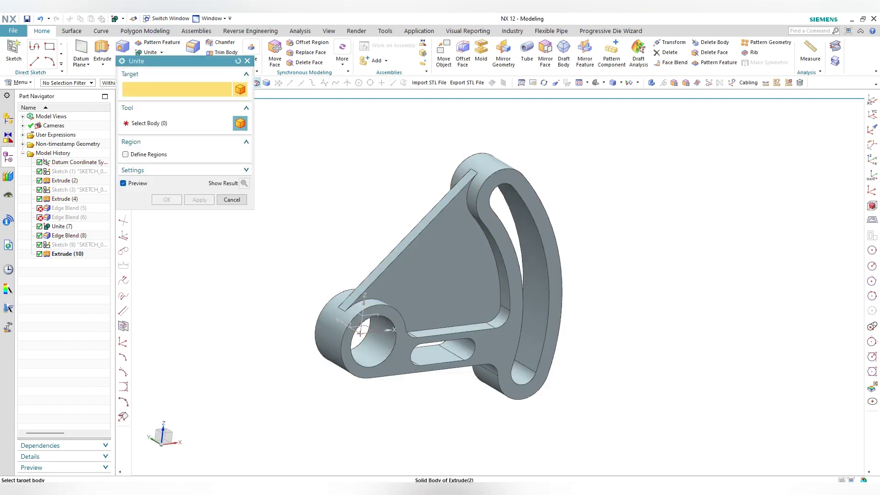
pyautogui.click(422, 206)
pyautogui.middleClick(422, 206)
pyautogui.moveTo(435, 275)
pyautogui.mouseDown(button='middle')
pyautogui.moveTo(458, 284)
pyautogui.moveTo(463, 275)
pyautogui.moveTo(449, 321)
pyautogui.mouseUp(button='middle')
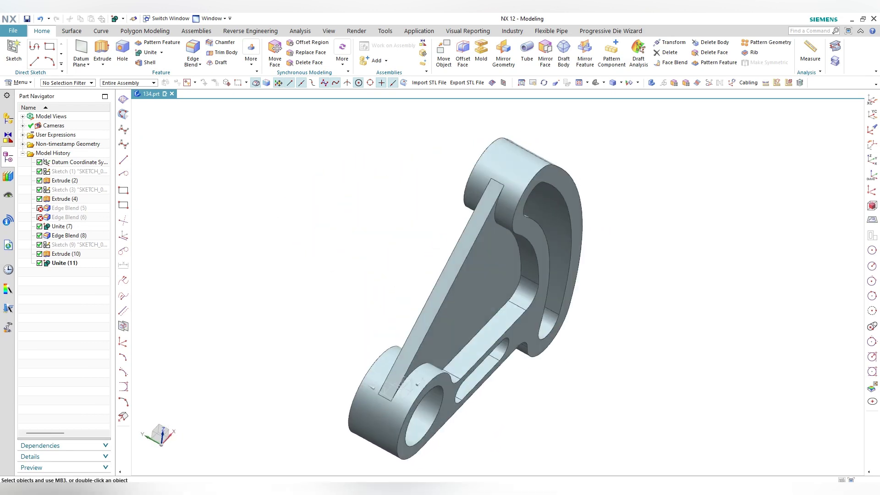